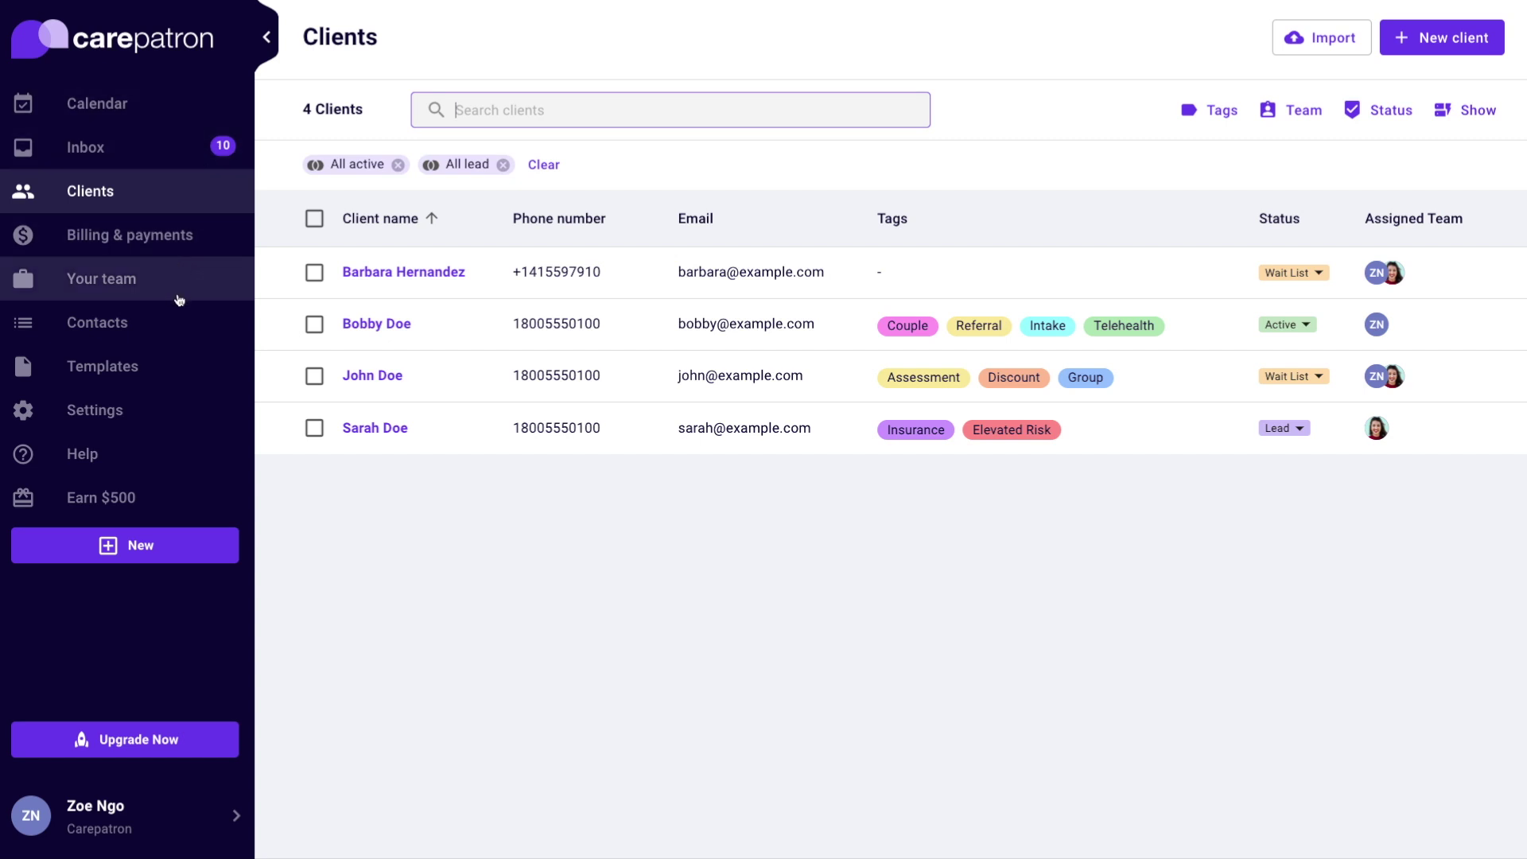
Step: Create a new full-screen template titled 'New Intake Form' and place the caret in its body
click(187, 370)
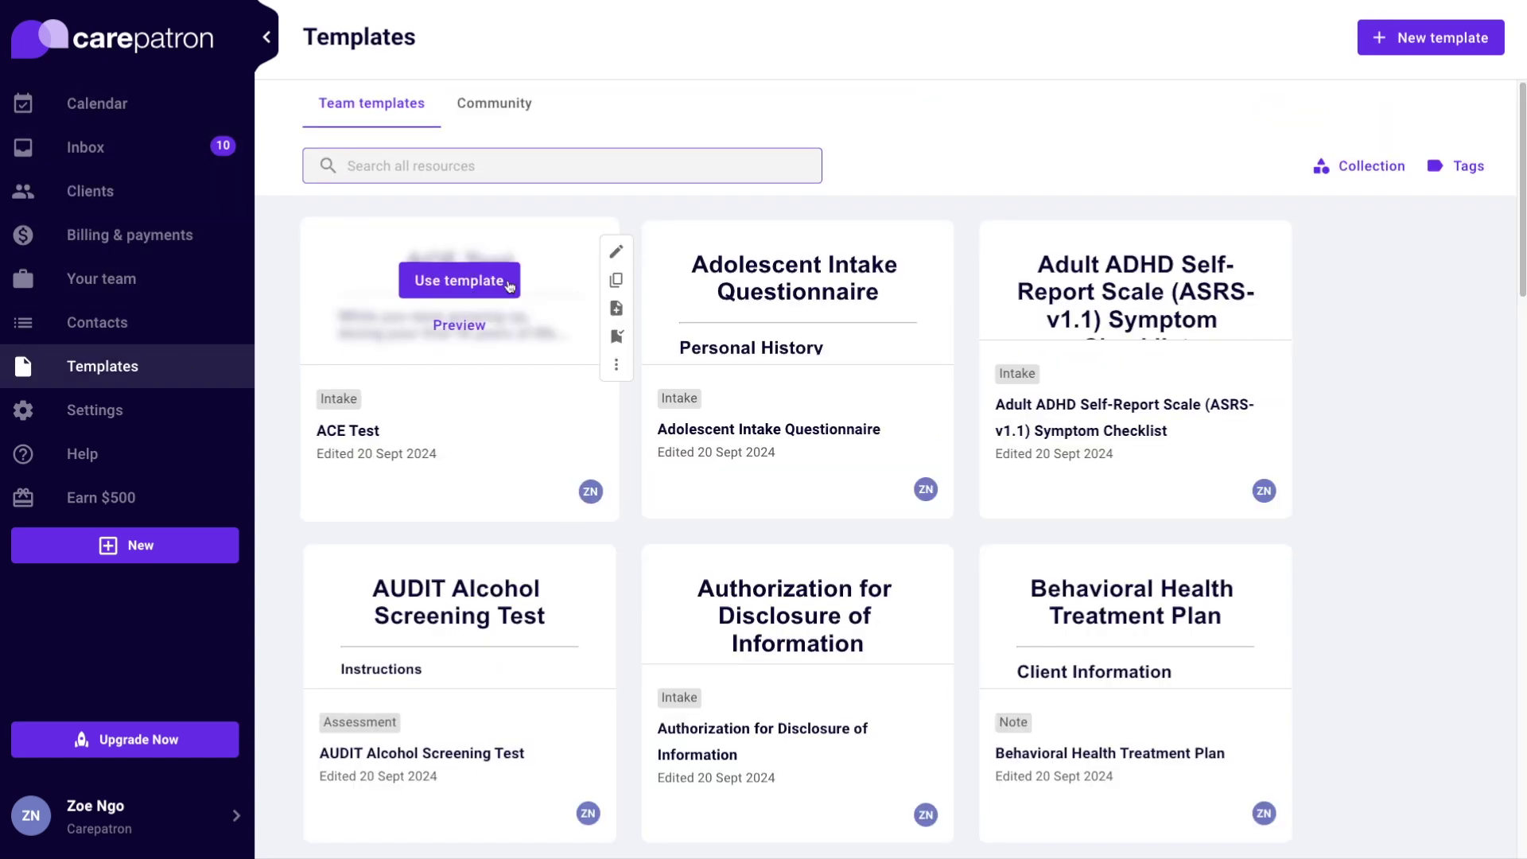
click(1423, 37)
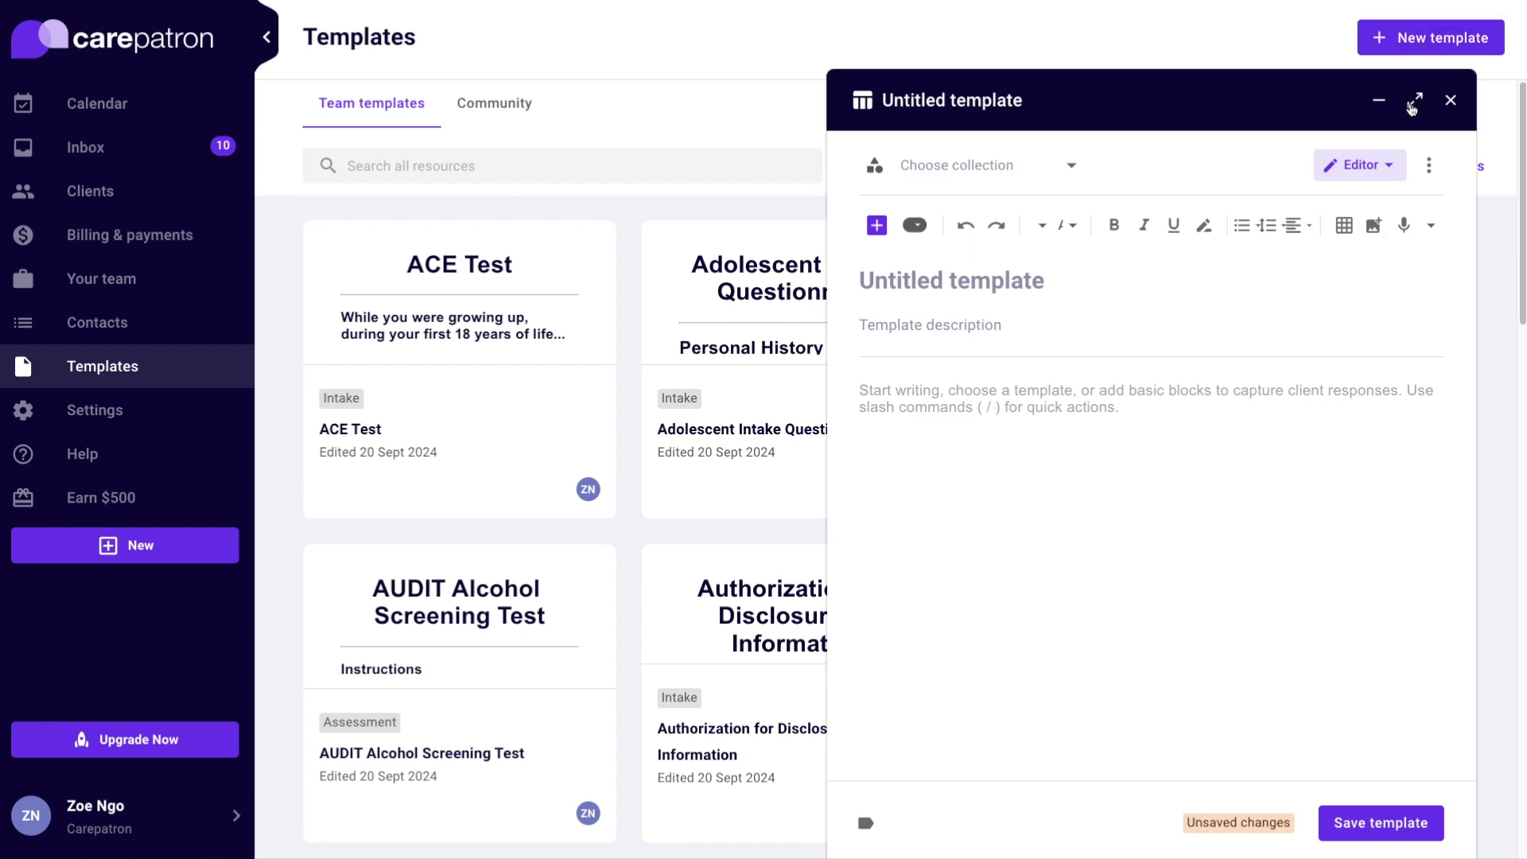
click(1414, 101)
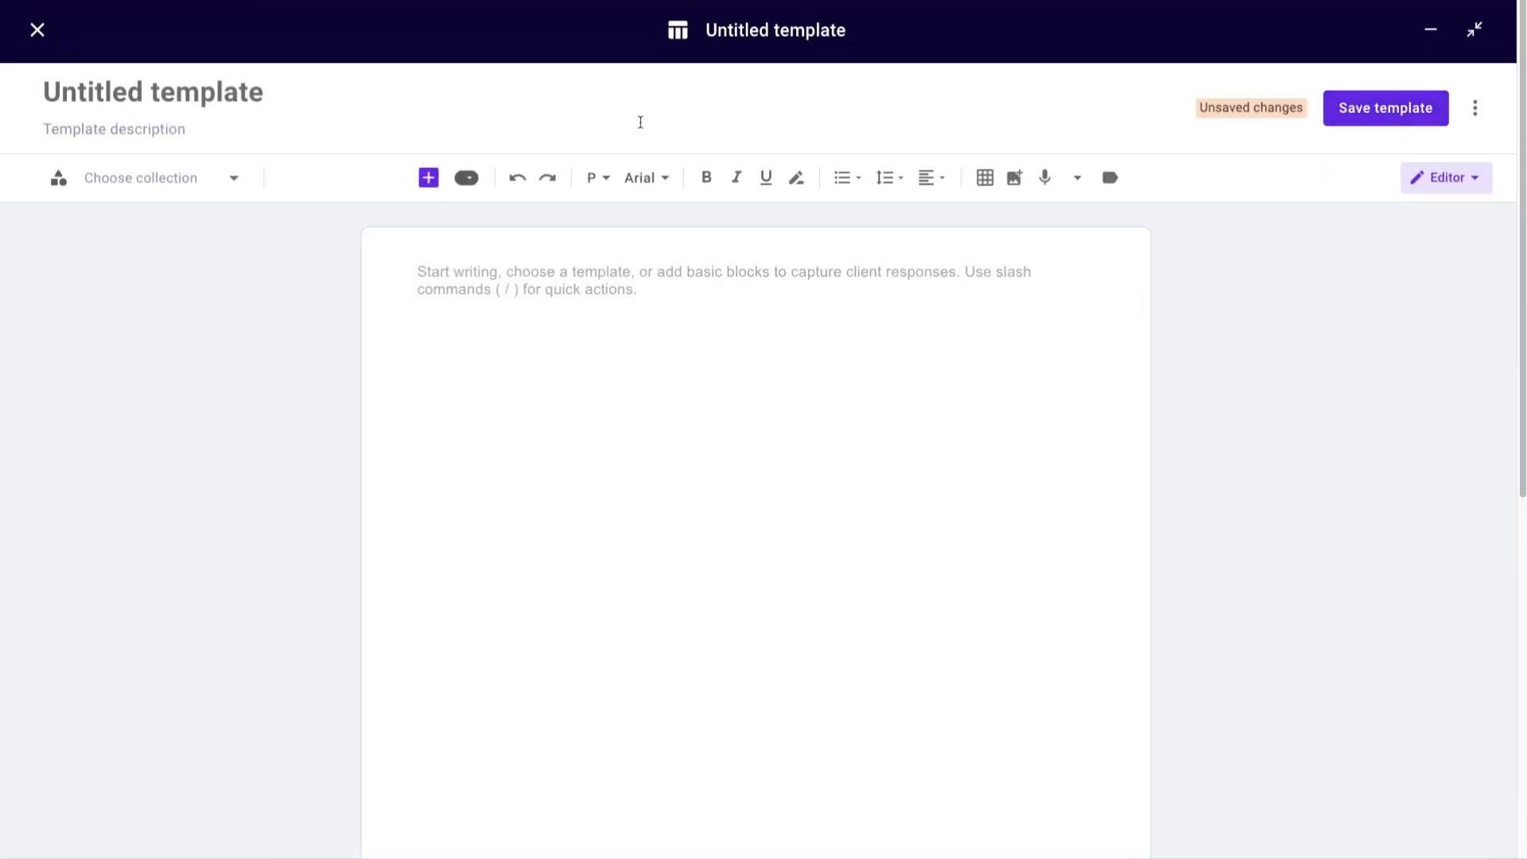
click(243, 90)
text(N)
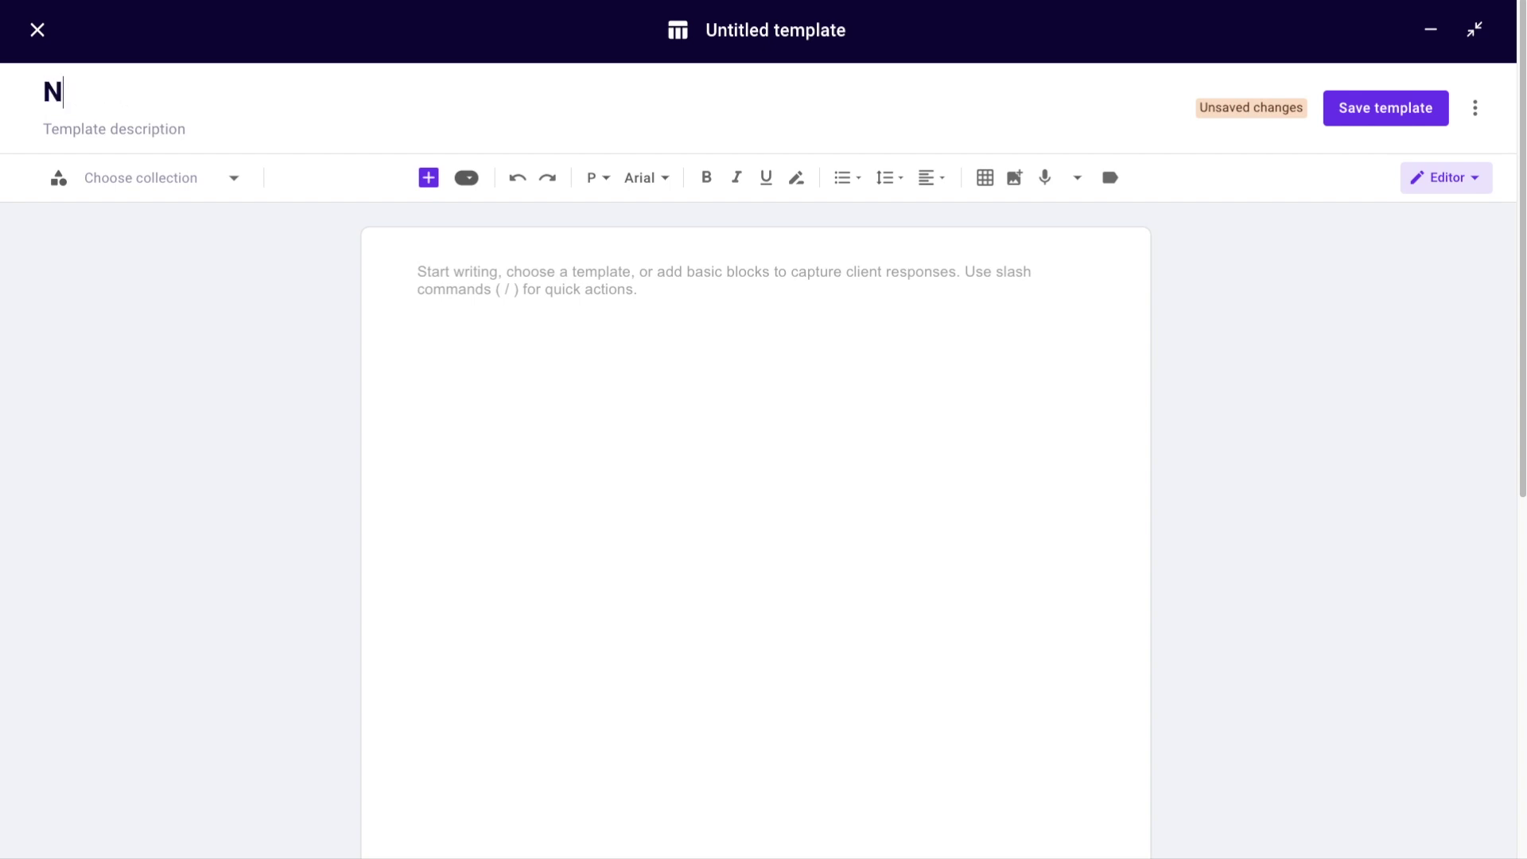
text(ew Intake Form)
key(Return)
click(465, 284)
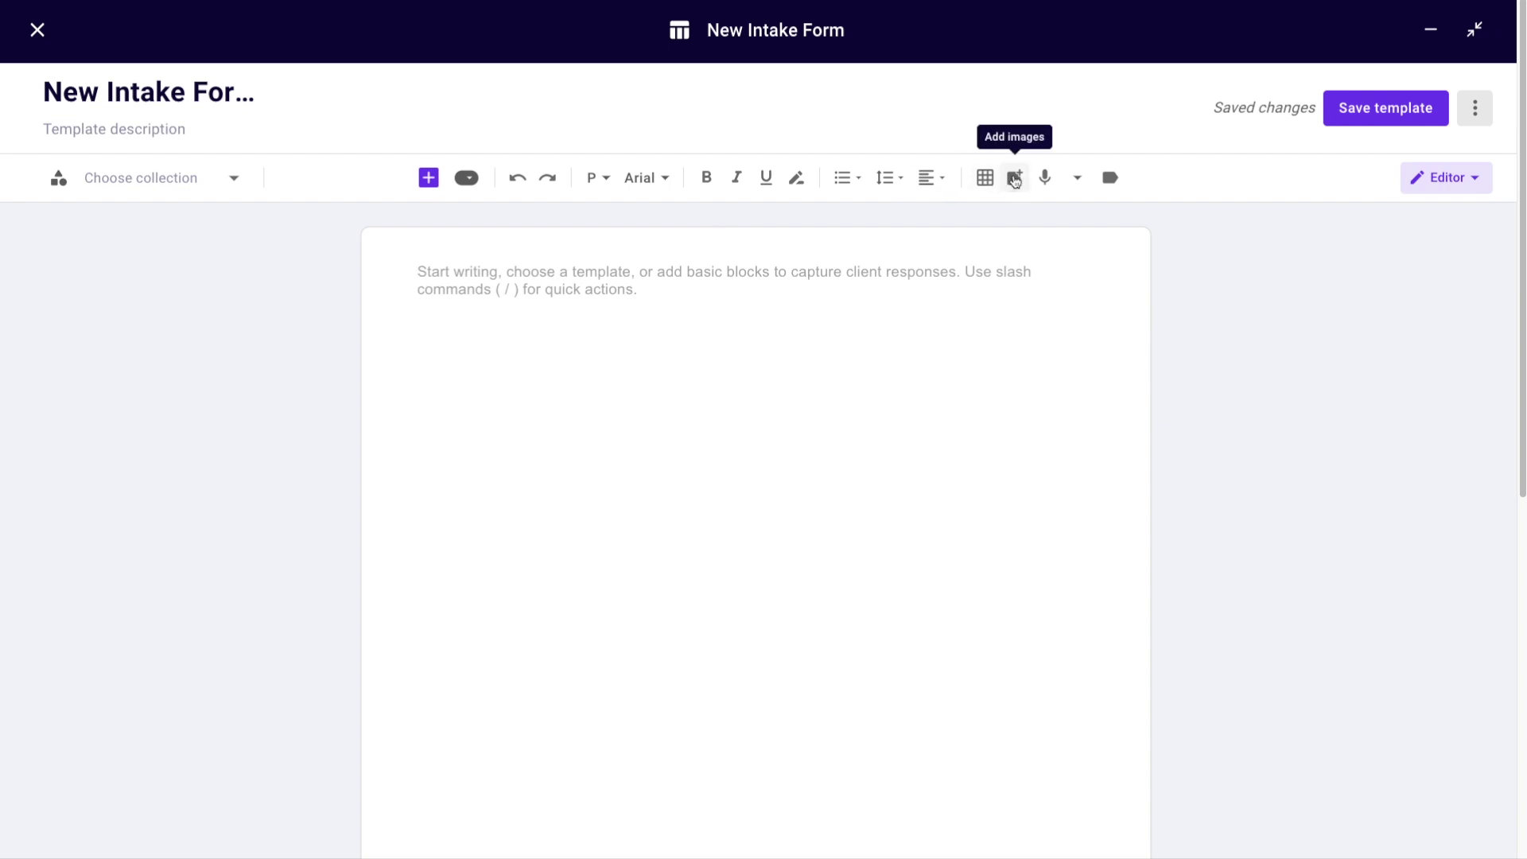
Step: Insert the purple logo image and left-align it after trying centre and right alignment
click(1015, 177)
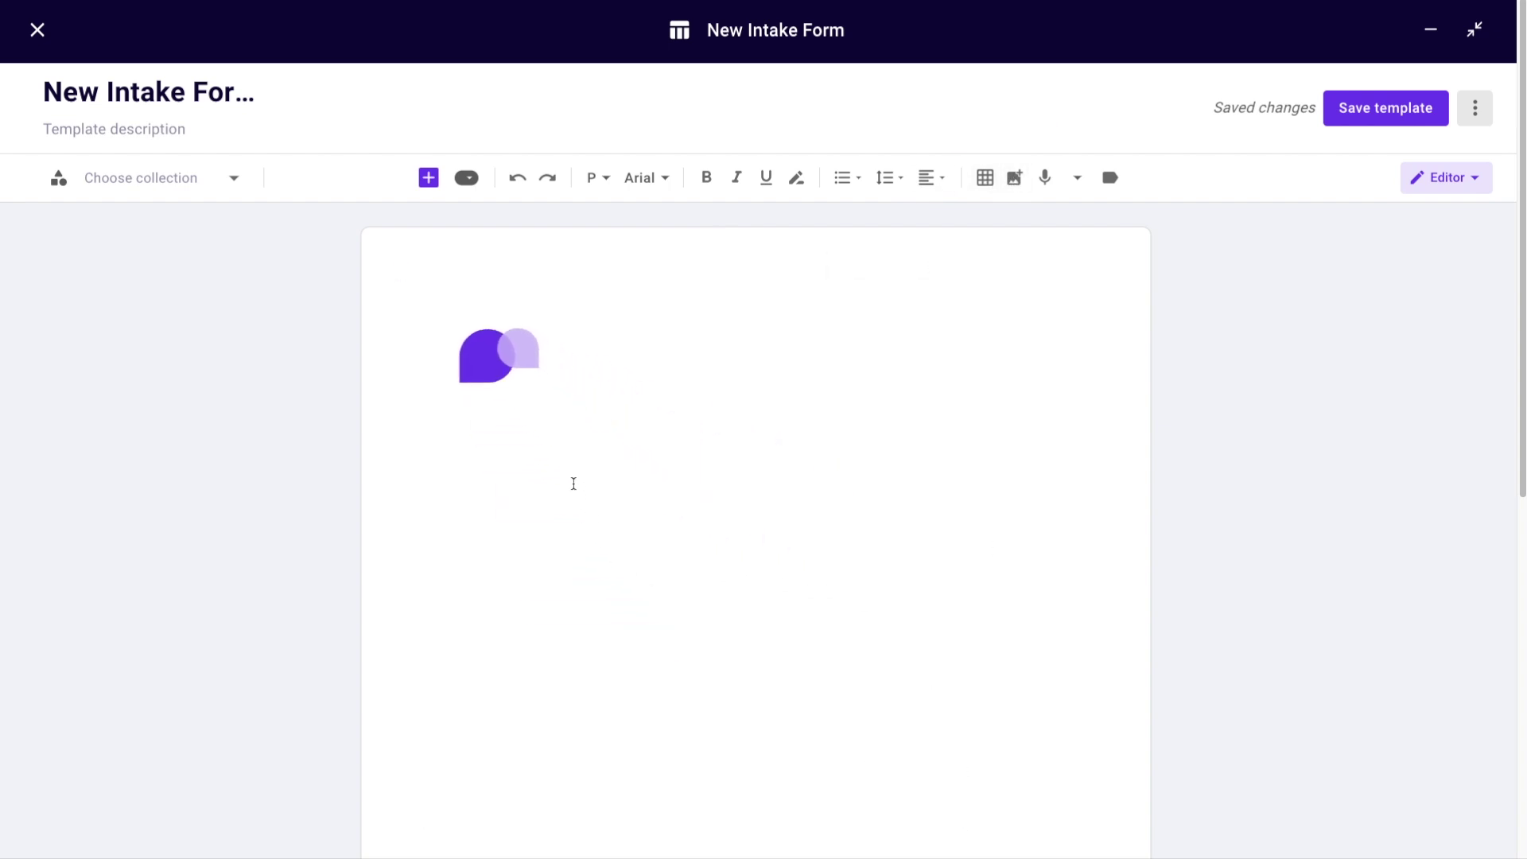
click(427, 359)
click(935, 178)
click(995, 250)
click(945, 180)
click(990, 285)
click(945, 180)
click(964, 216)
Step: Add a Heading 1 'New Intake Form' on the line below the logo
click(459, 468)
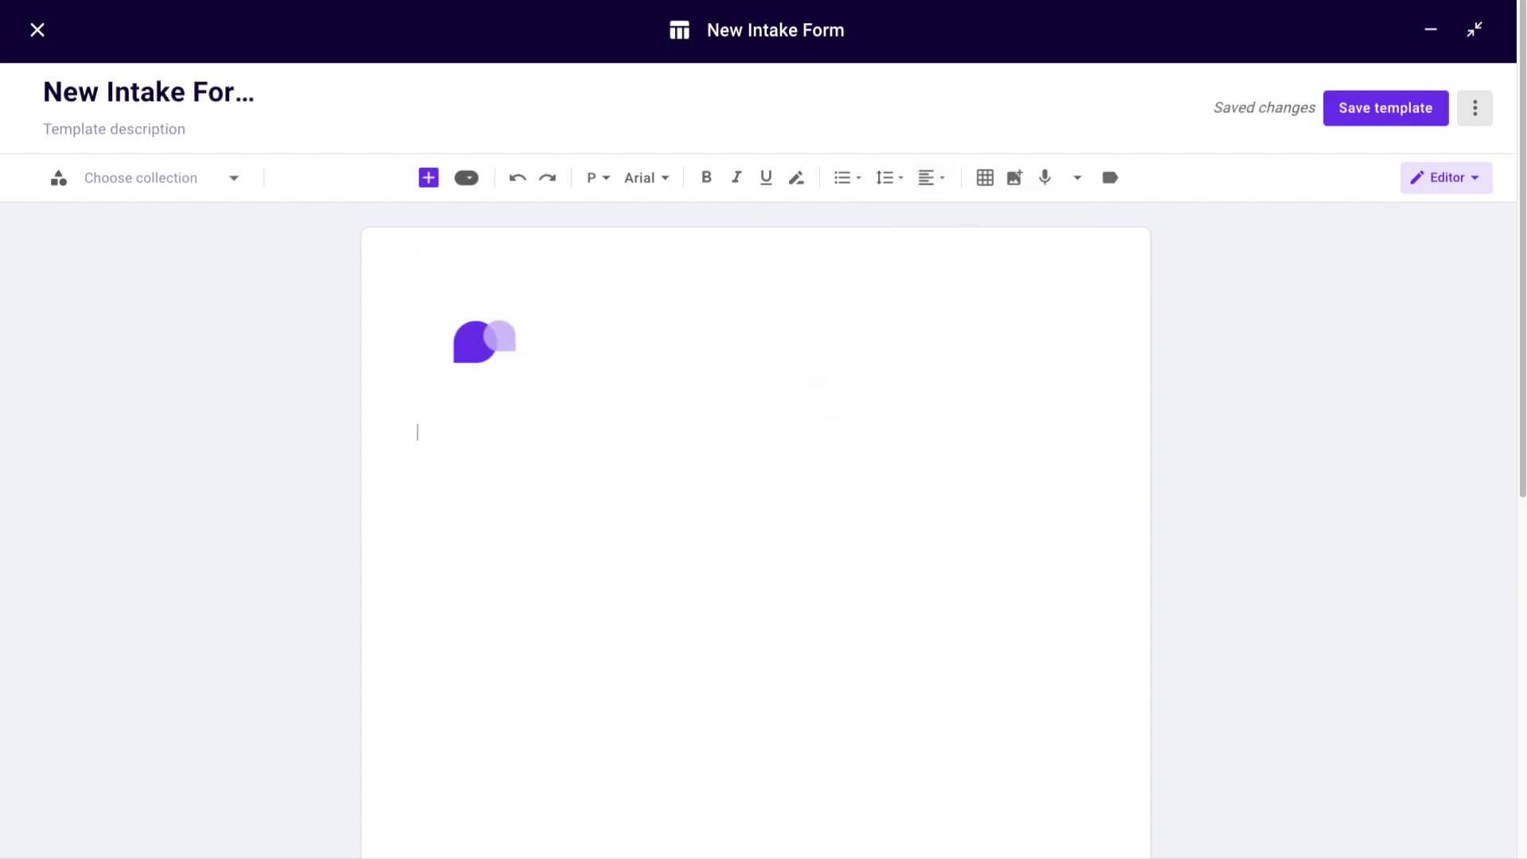
click(607, 178)
click(608, 232)
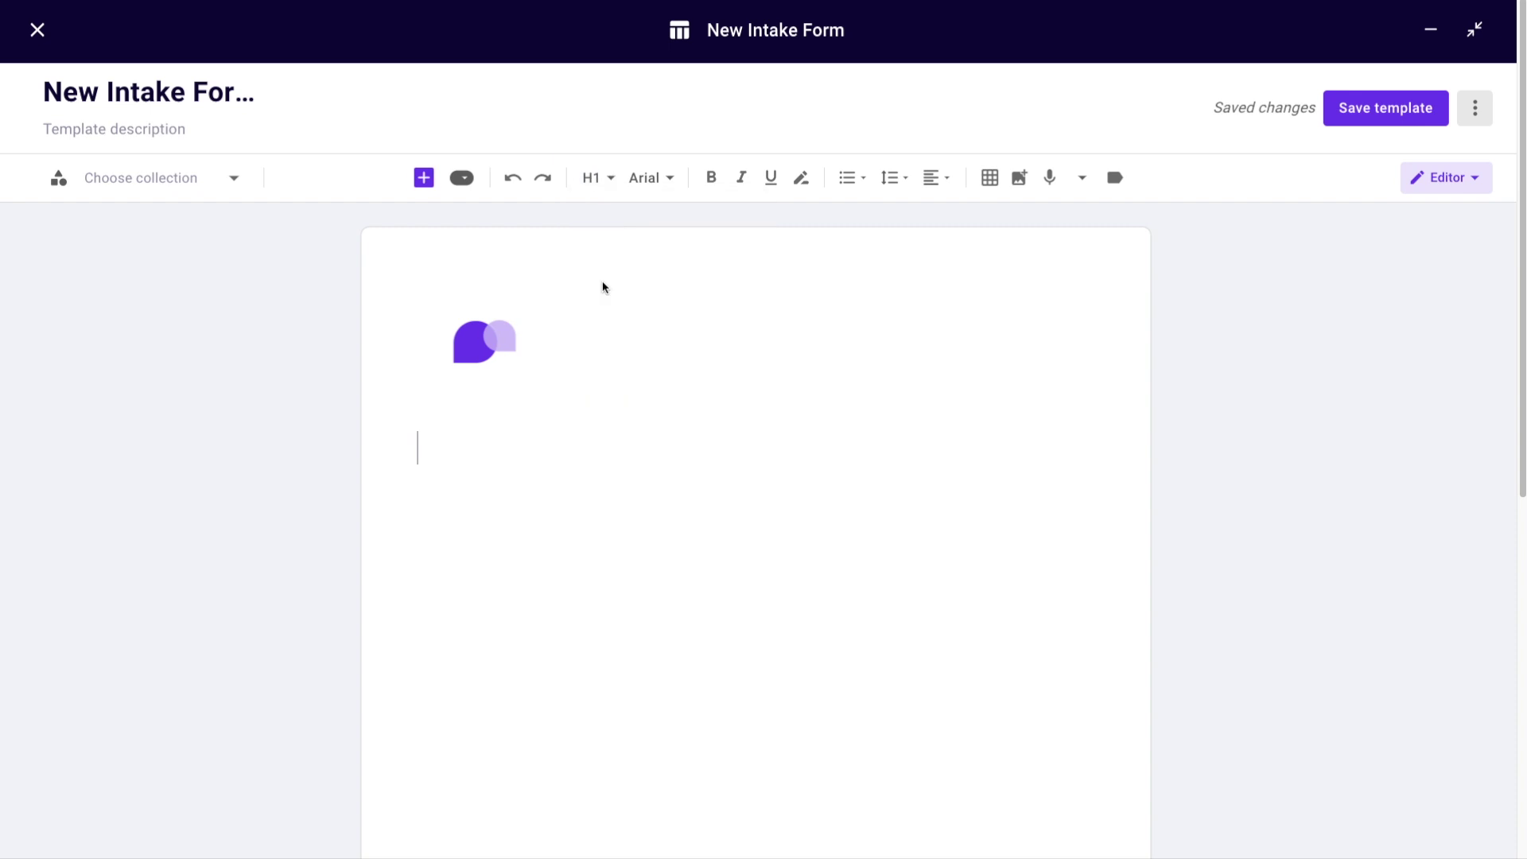
text(New Intake Form)
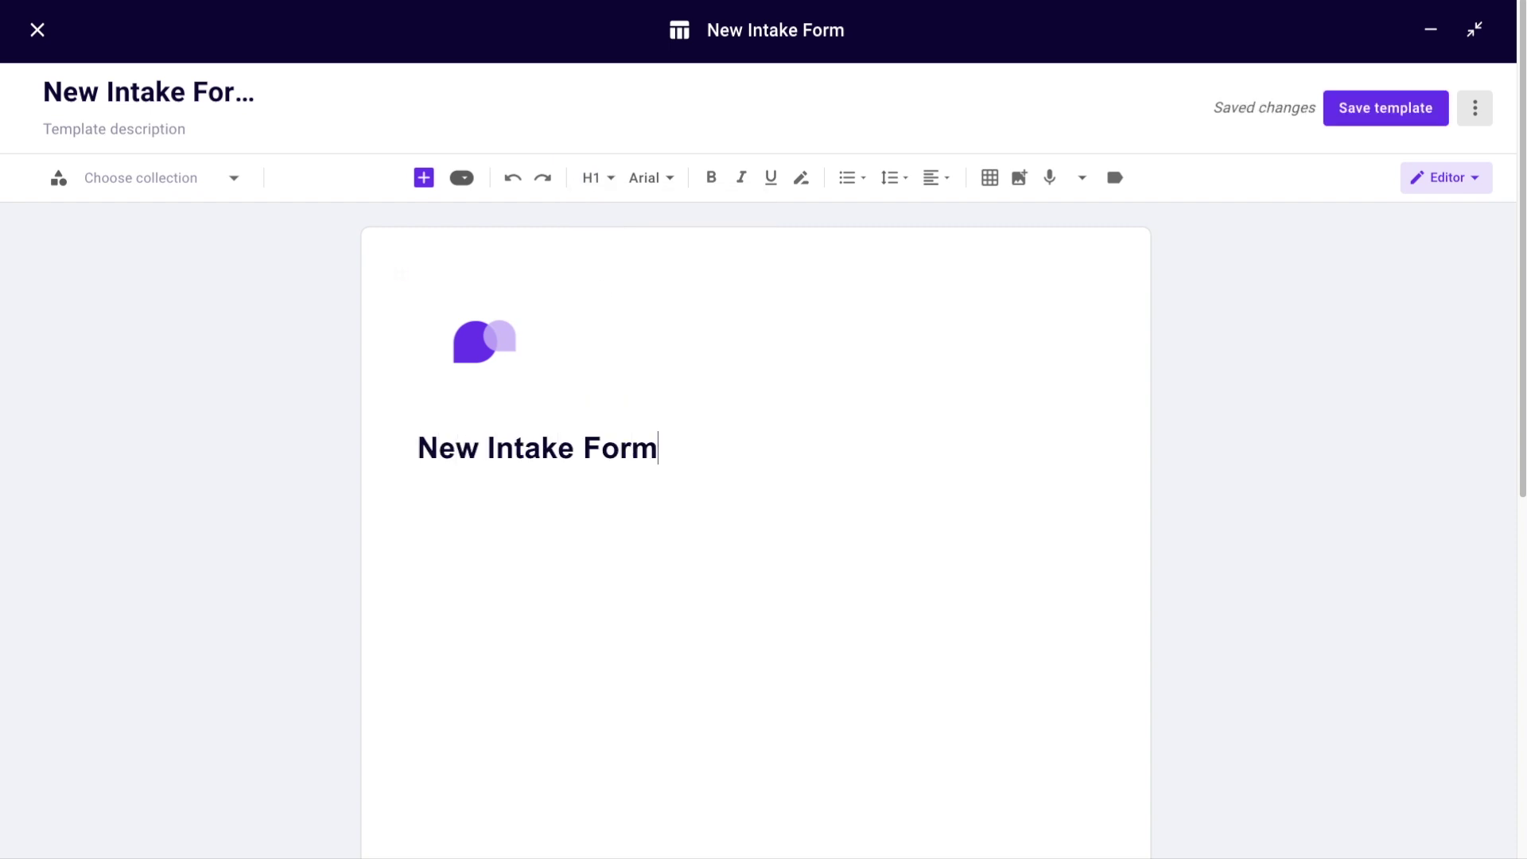
key(Return)
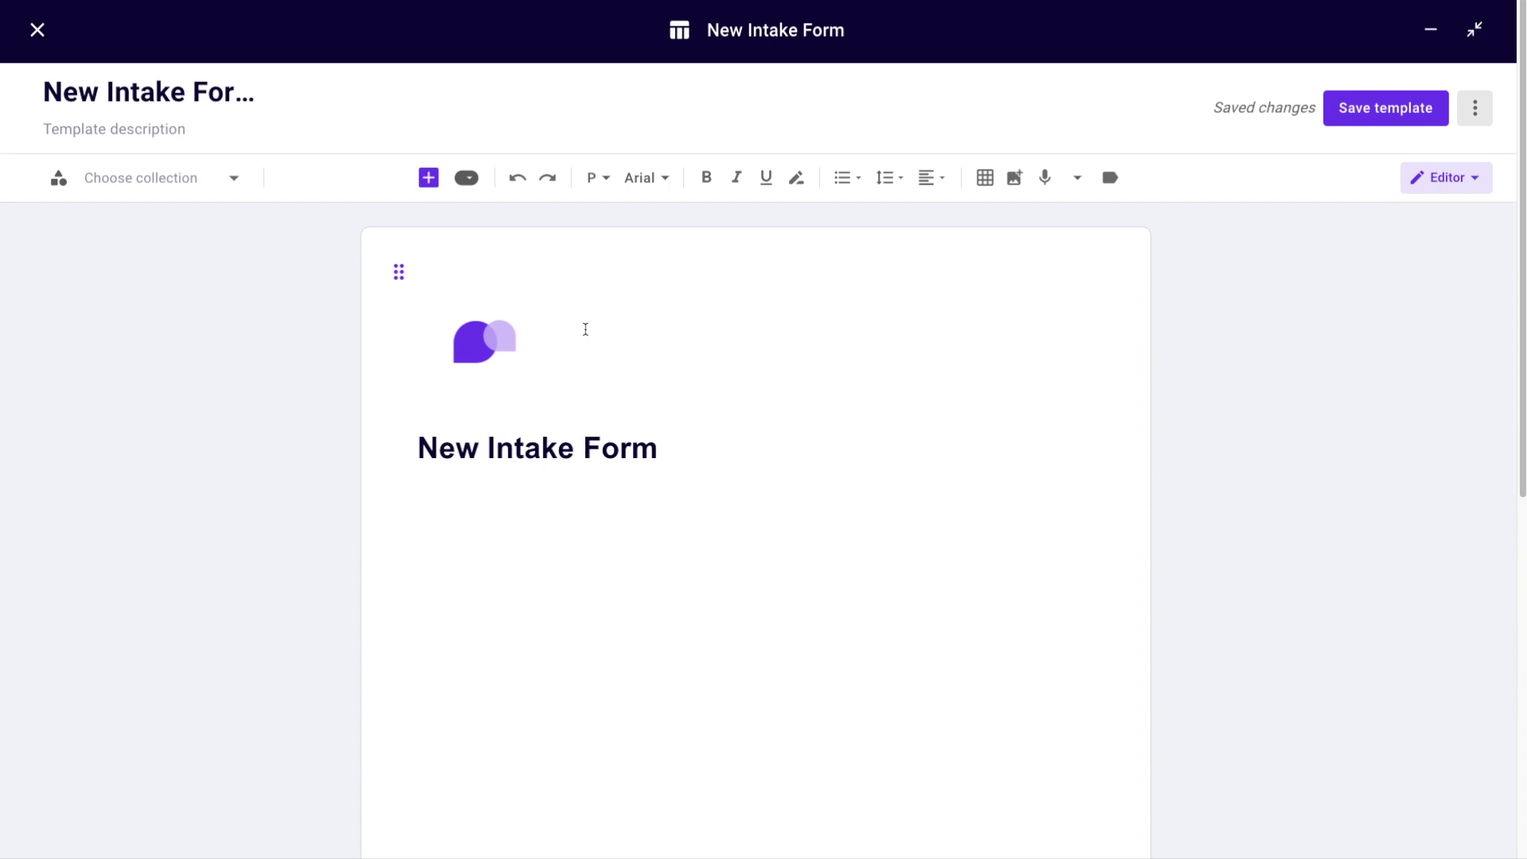
Step: Insert a Client information section whose first two fields are First name and Last name
click(430, 176)
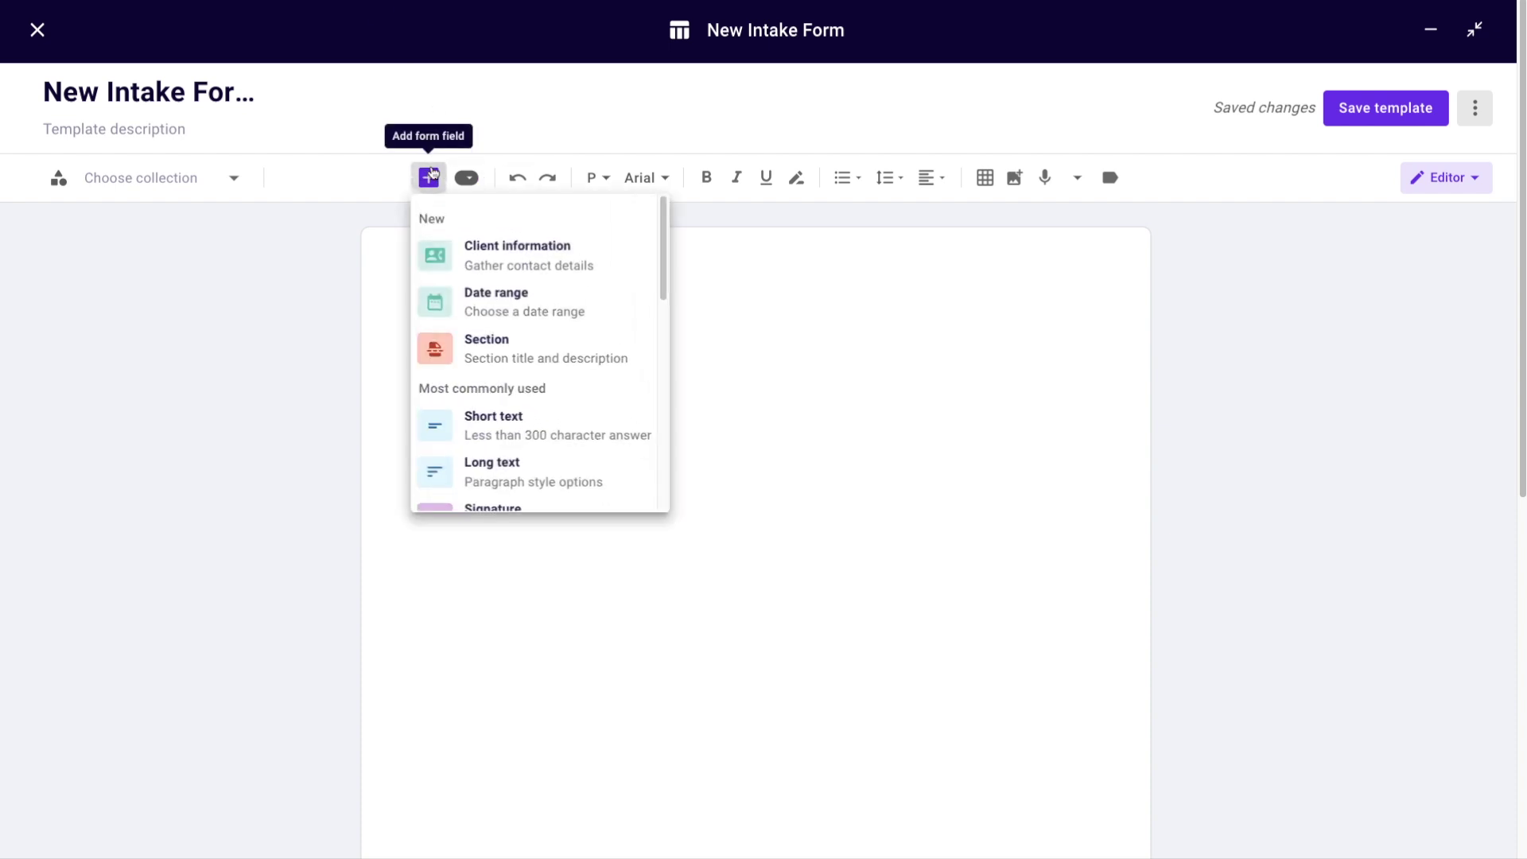
click(477, 255)
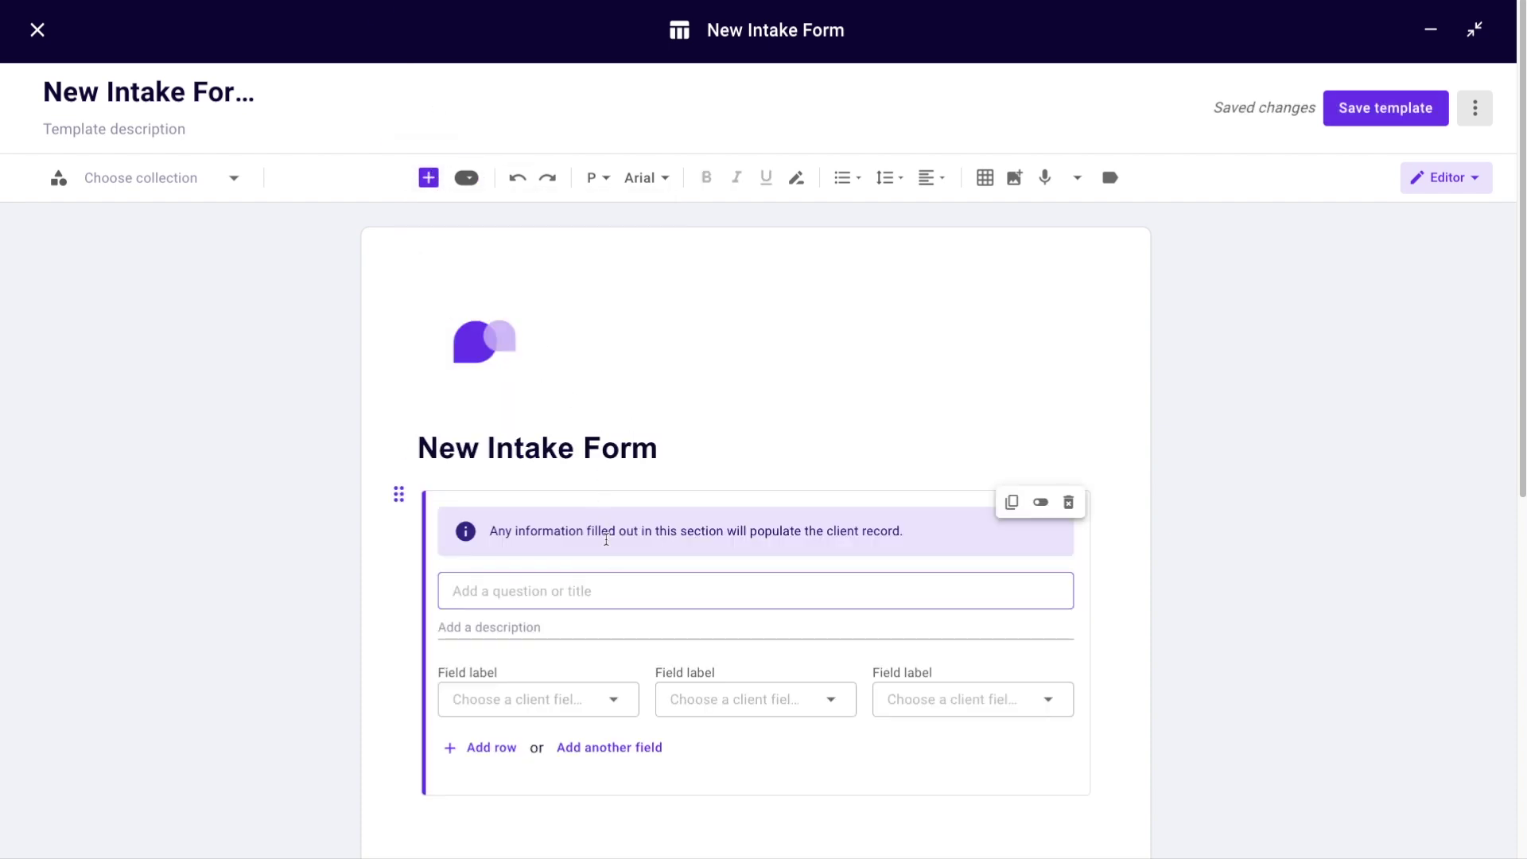
text(Client Information)
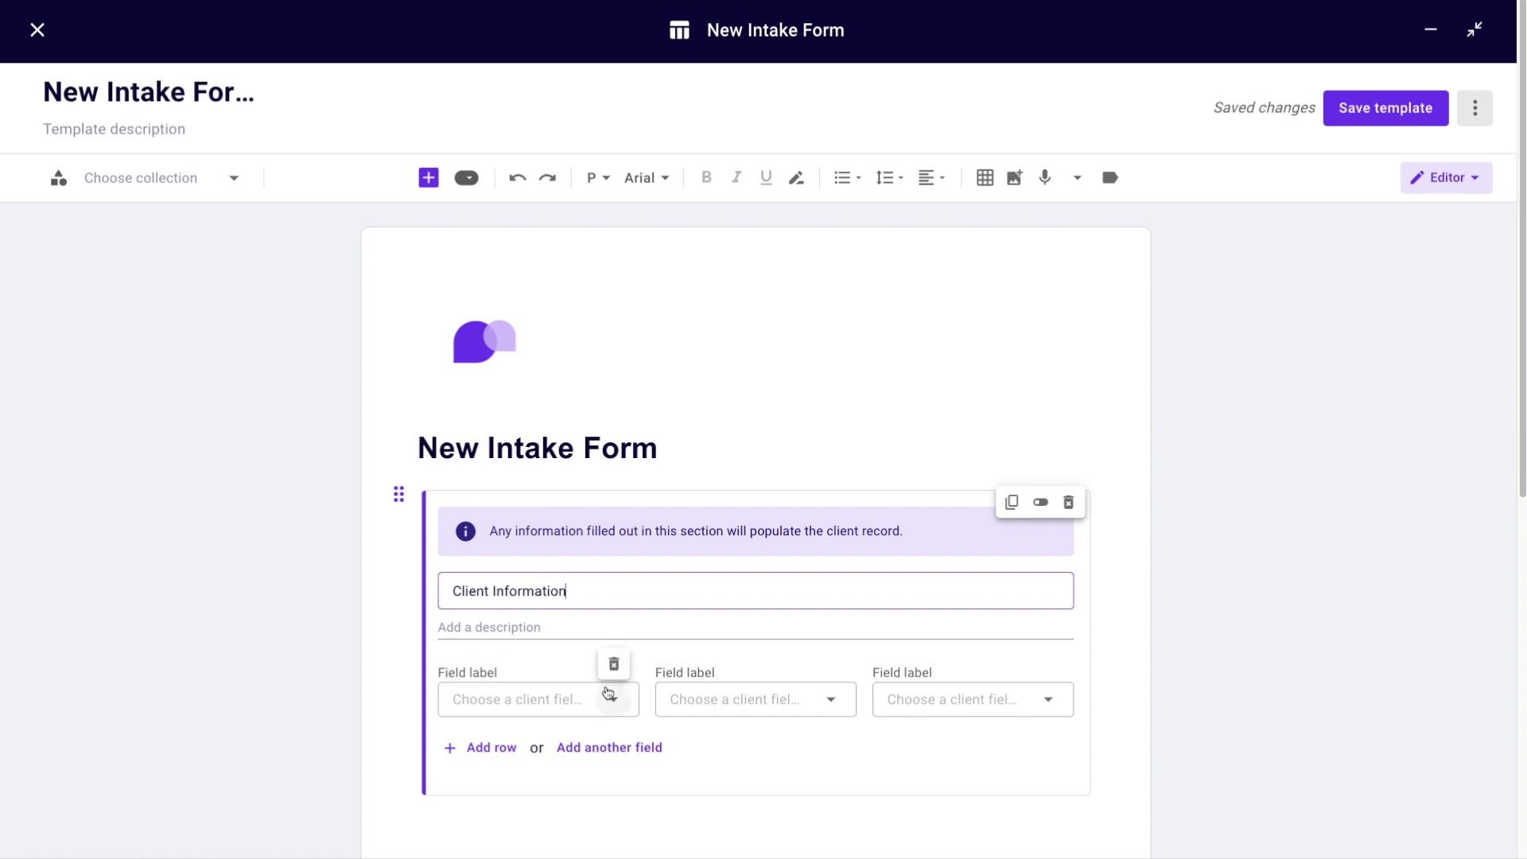
click(611, 698)
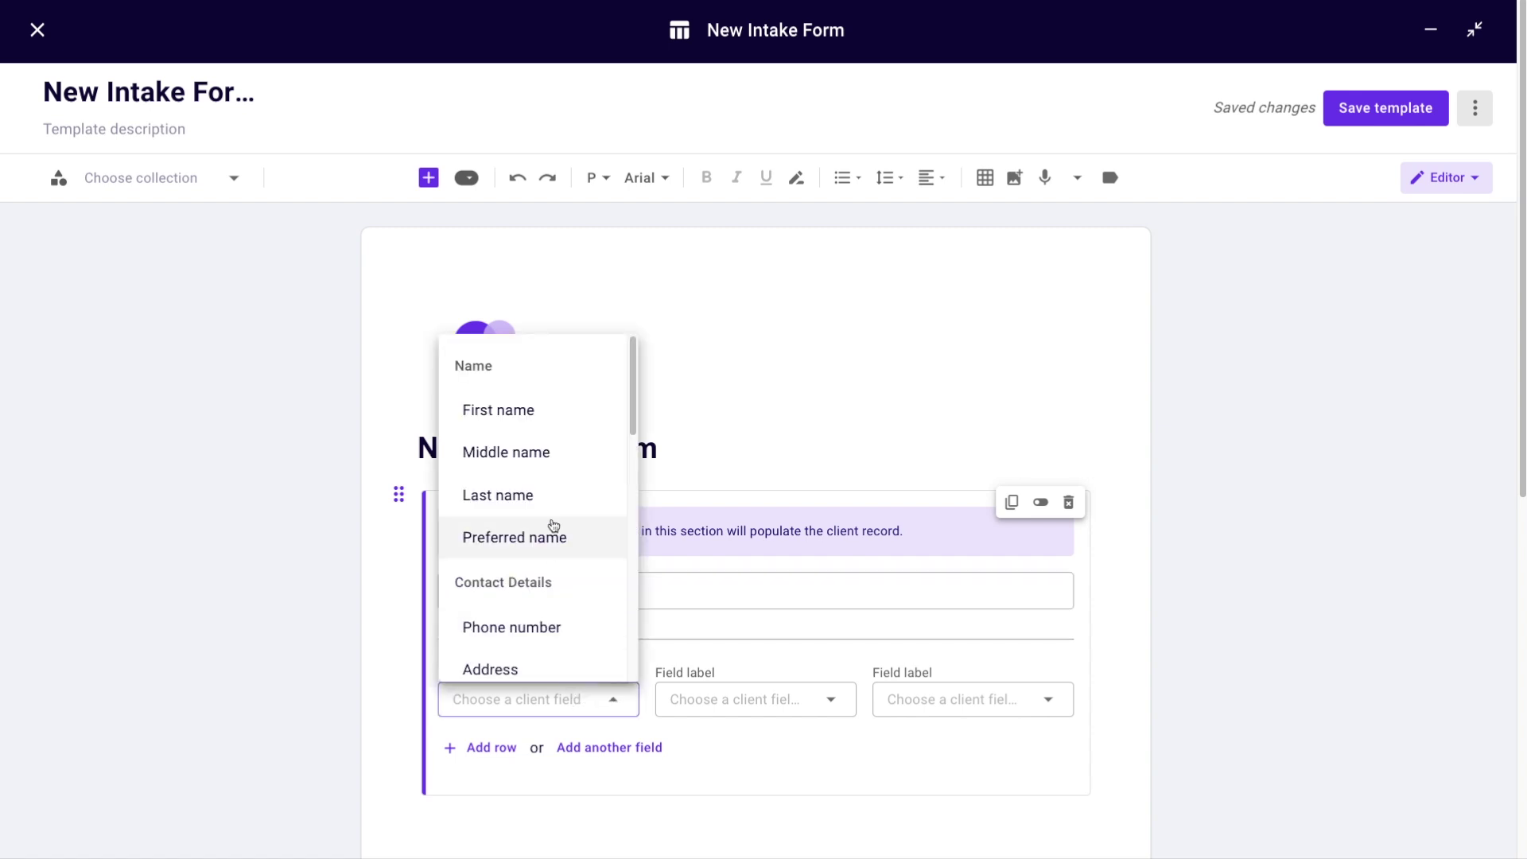
click(540, 411)
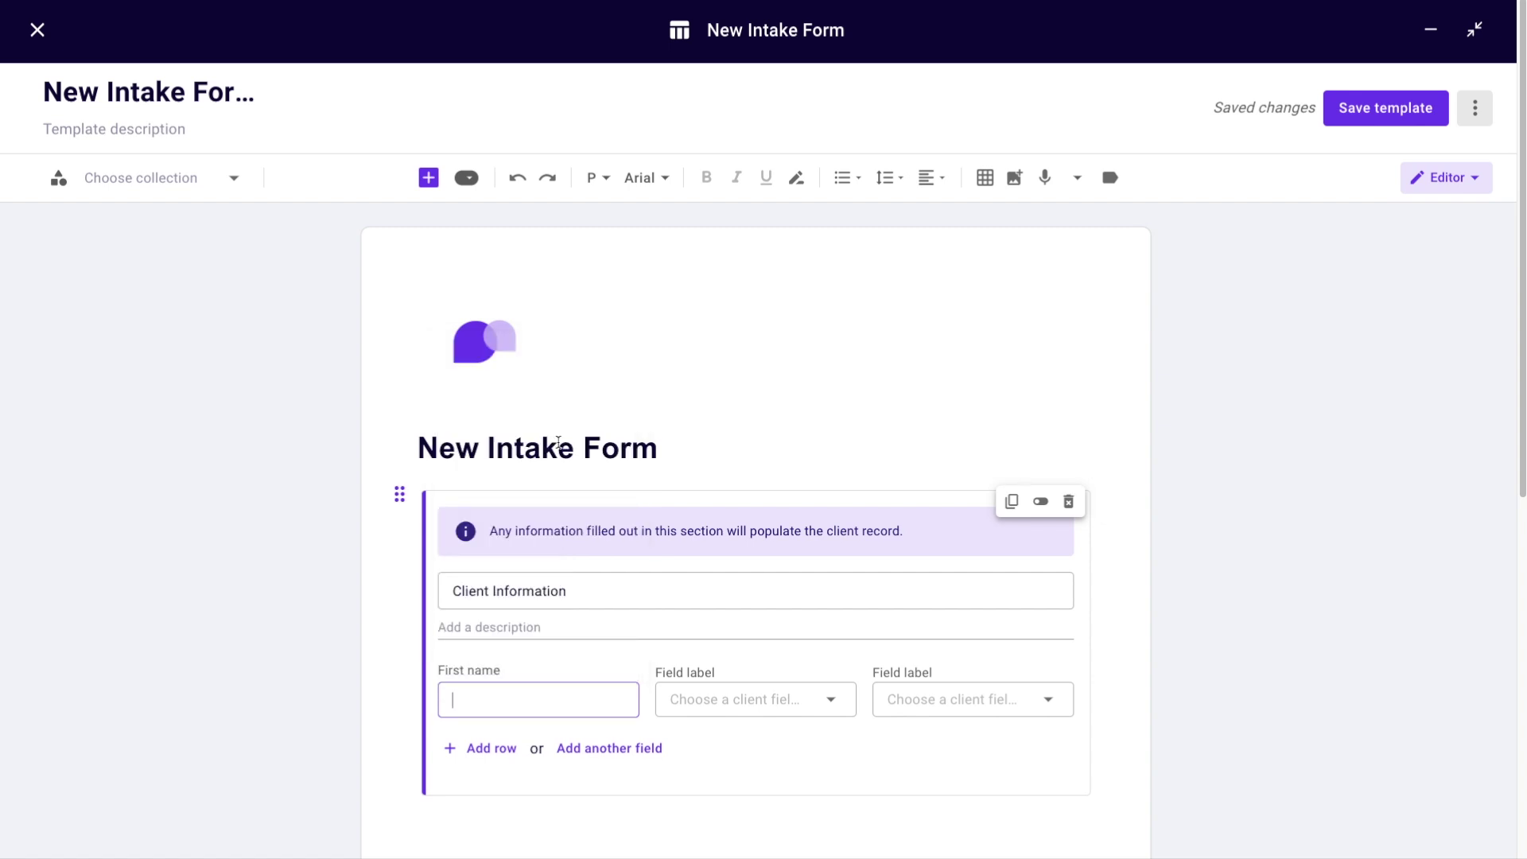
click(817, 702)
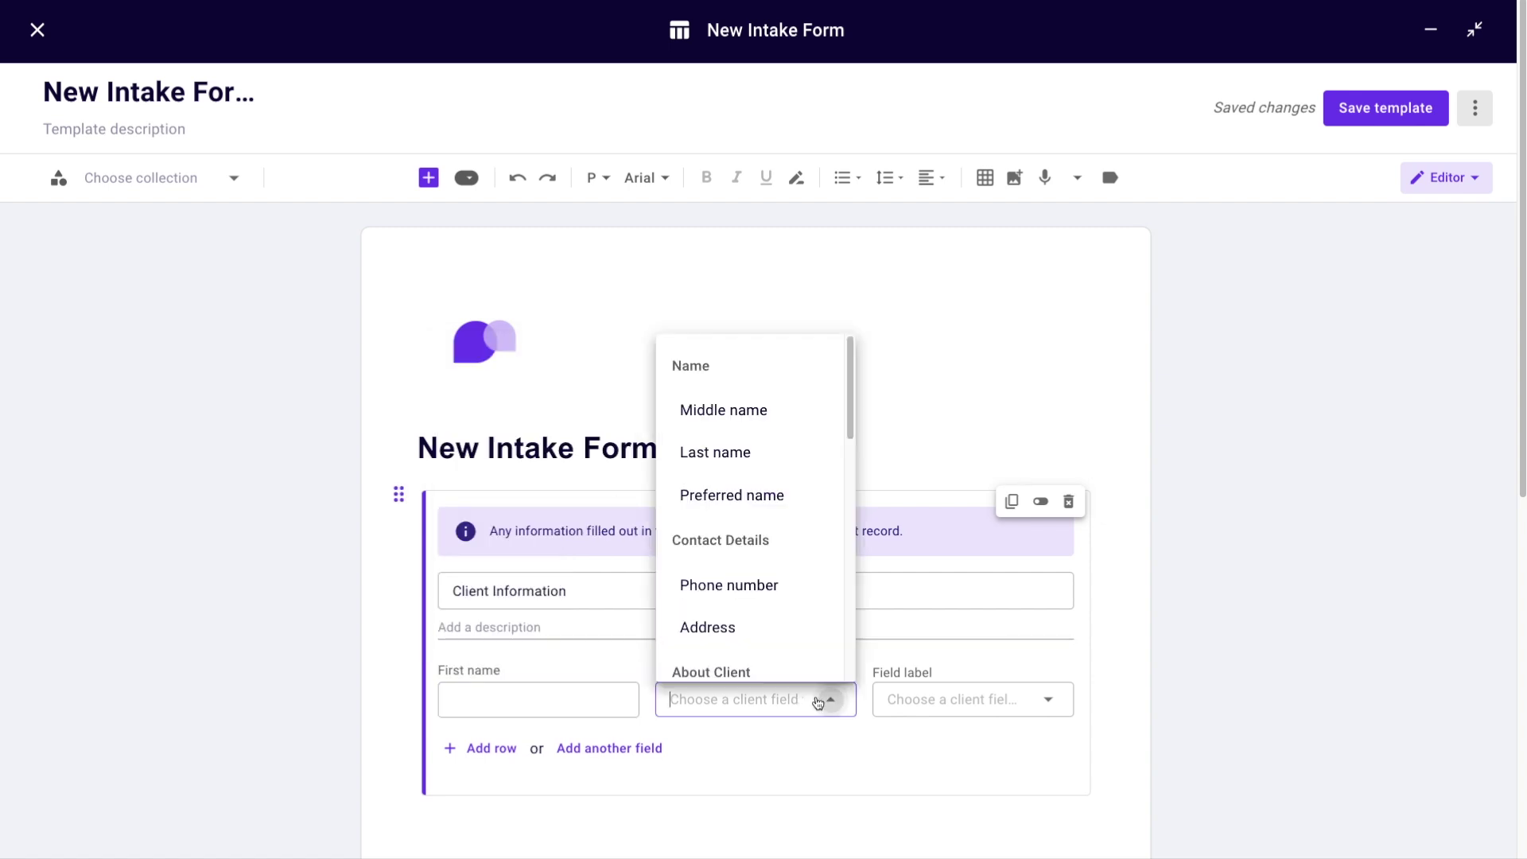
click(708, 463)
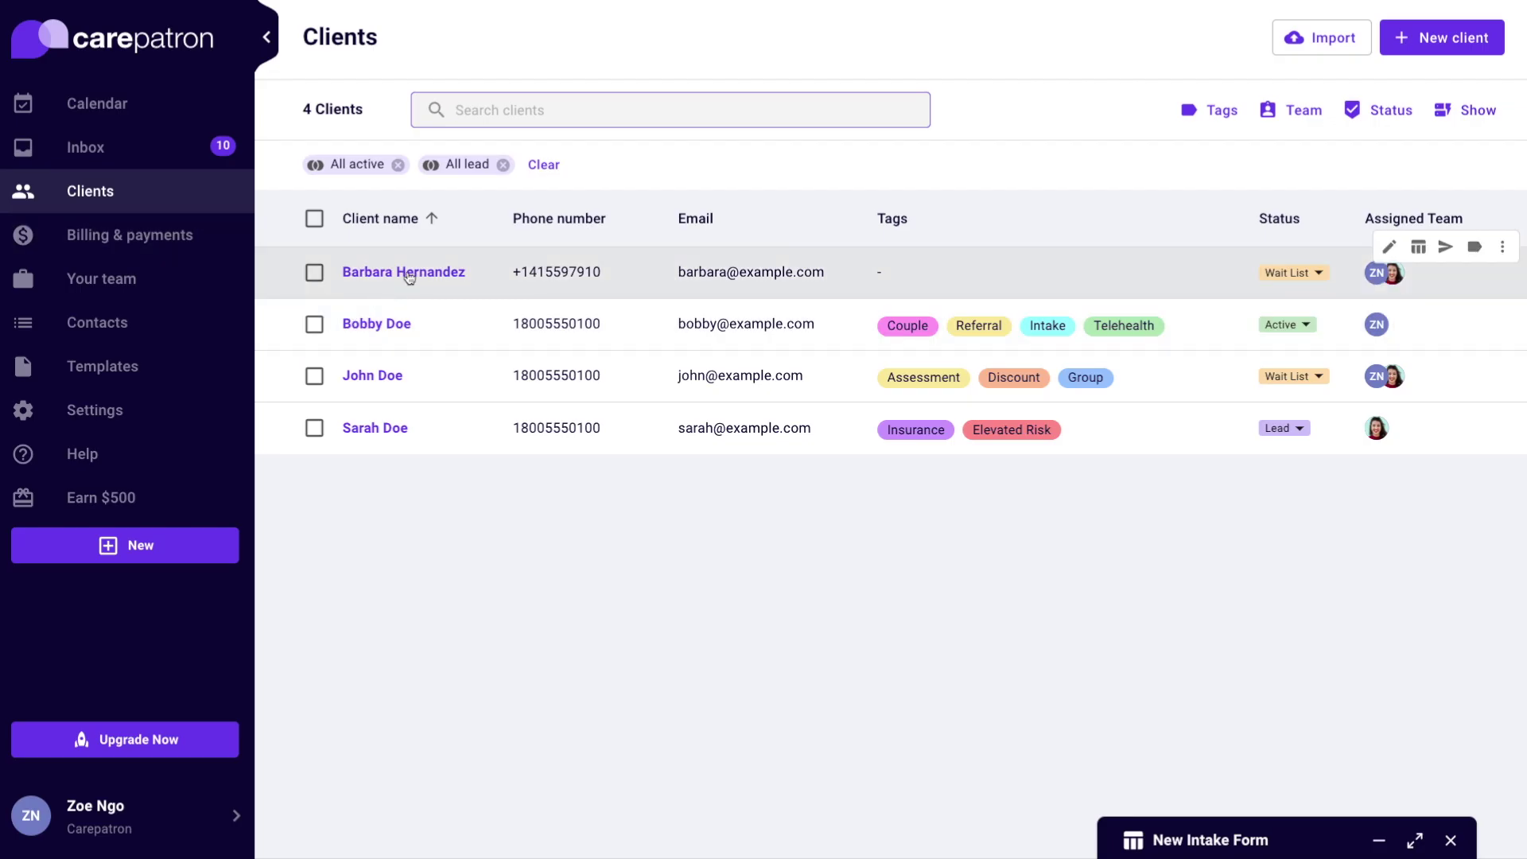
Step: Add a Medical History section to the first client's Personal details
click(406, 273)
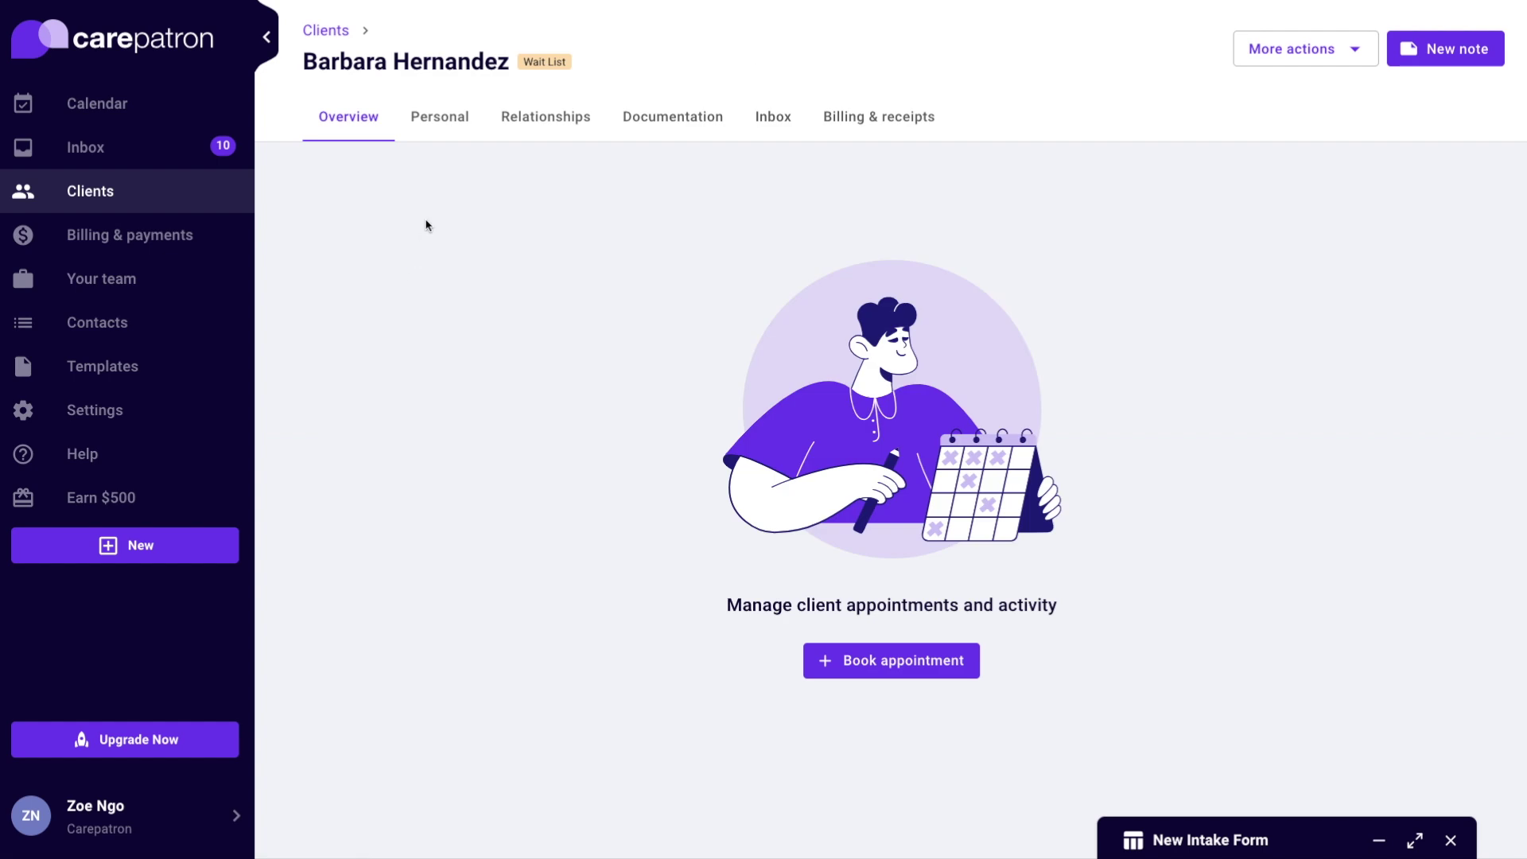
click(442, 113)
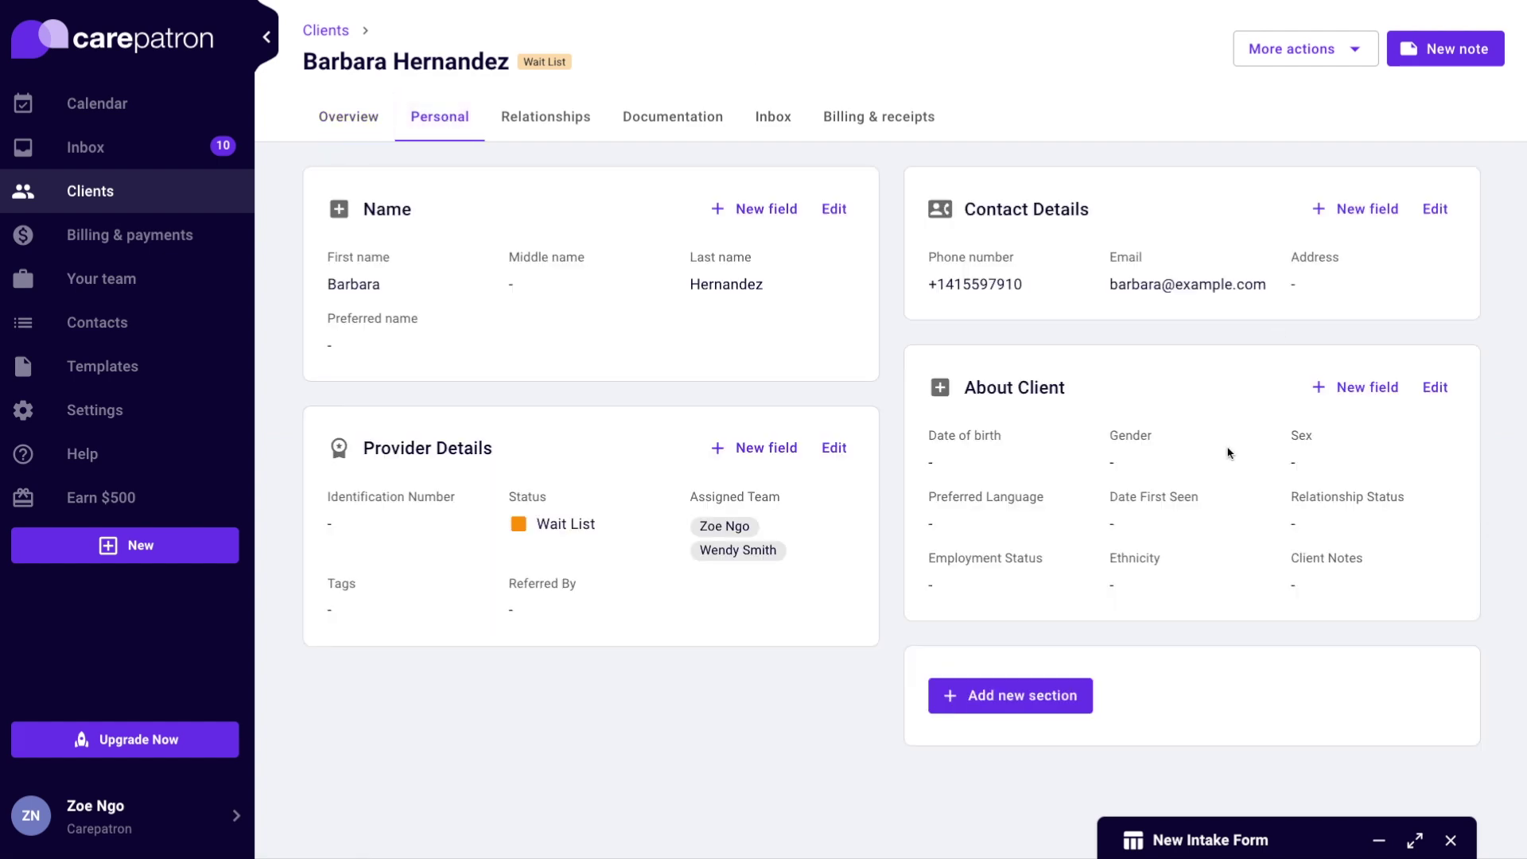
click(1010, 695)
text(Medical History)
click(1344, 780)
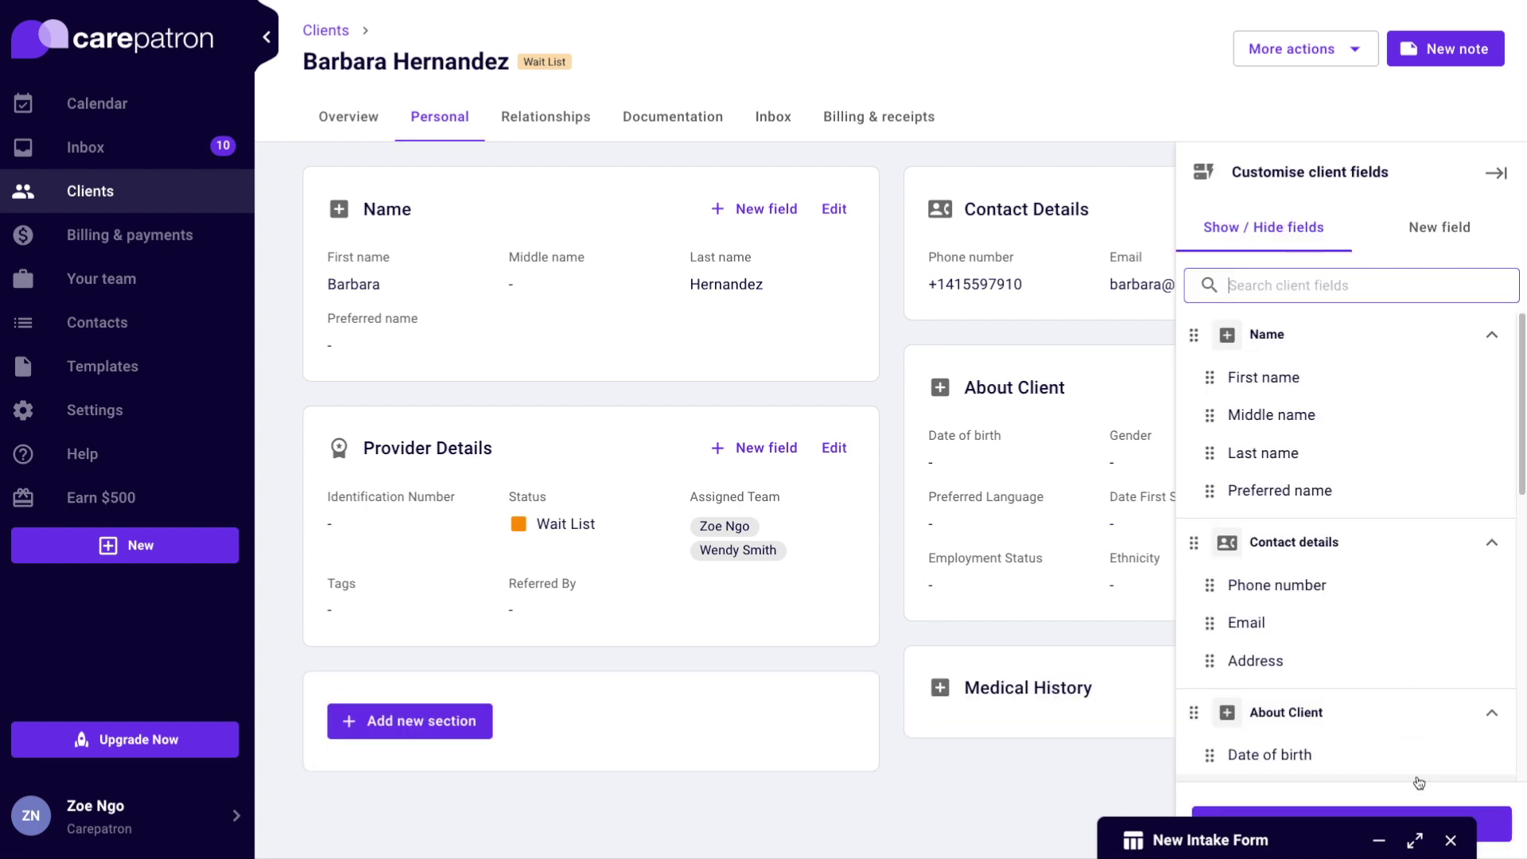
Step: Create a Text client field 'Previous health conditions' in the Medical History section
click(1455, 223)
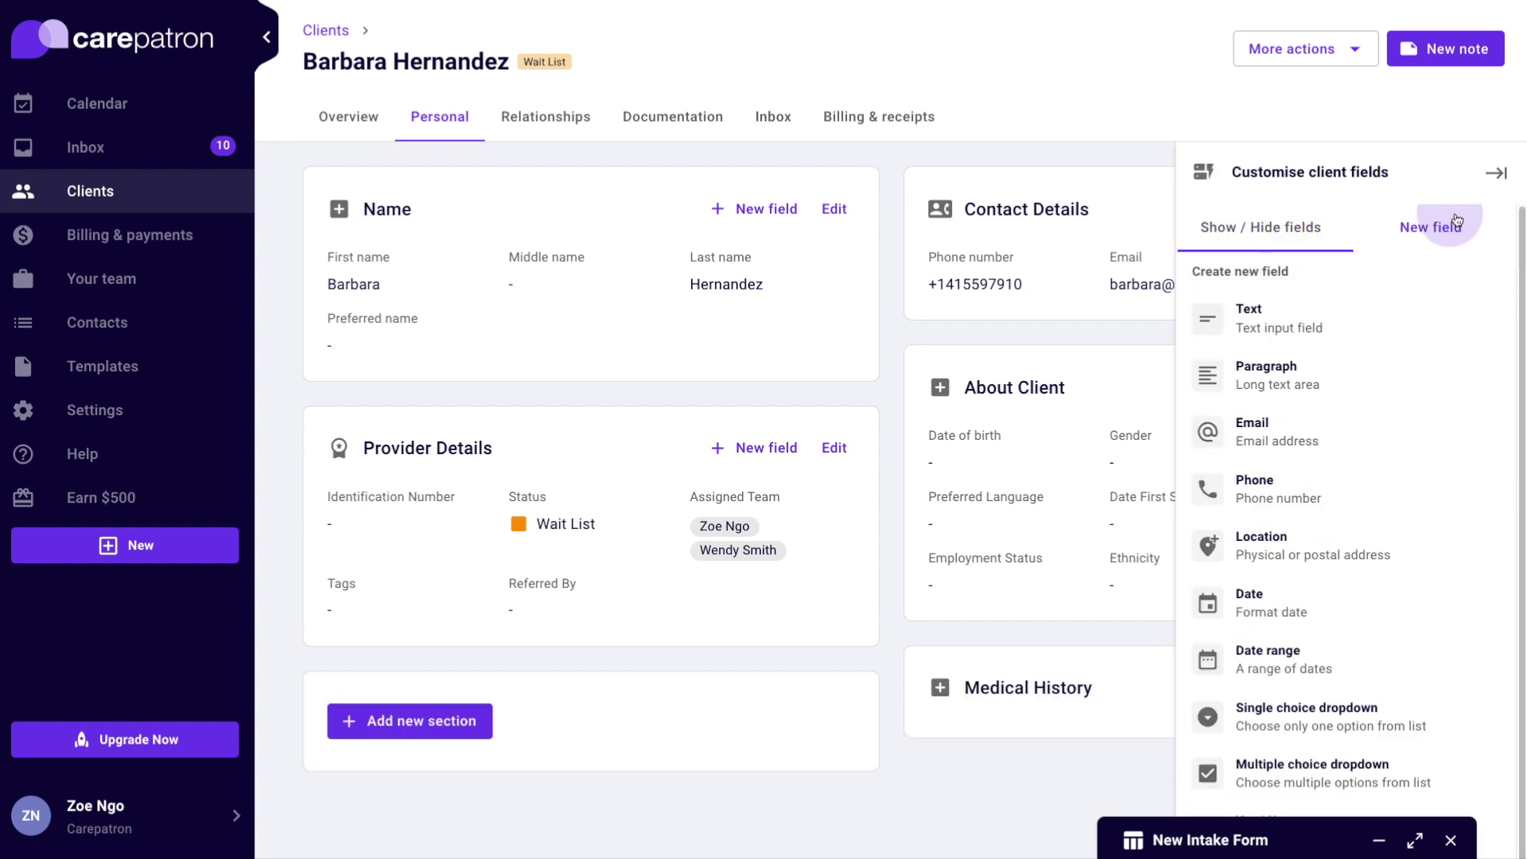
click(1365, 318)
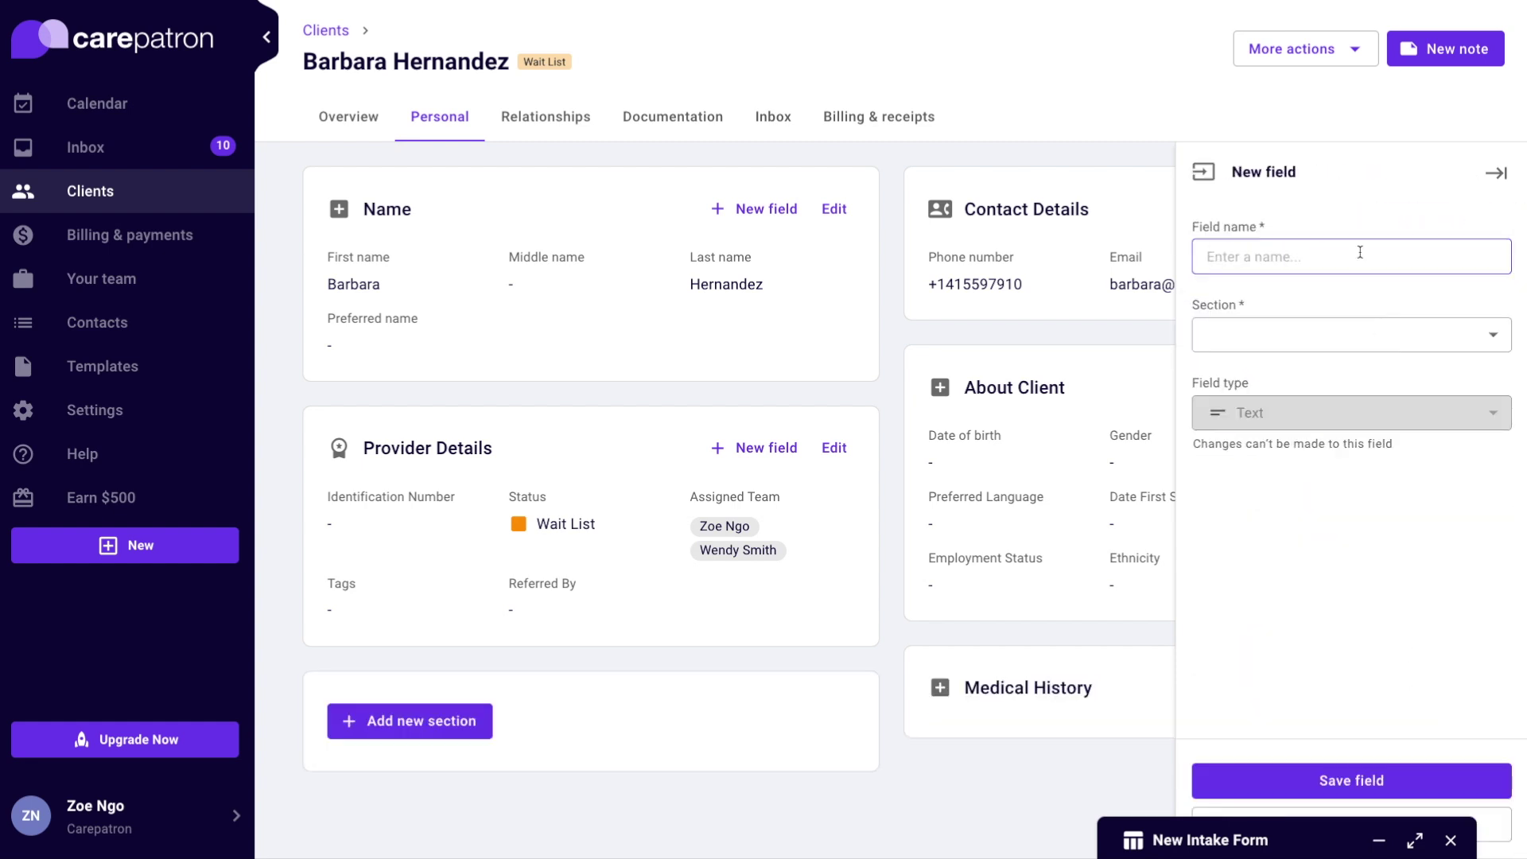
text(Previous health conditions)
click(1346, 332)
click(1320, 514)
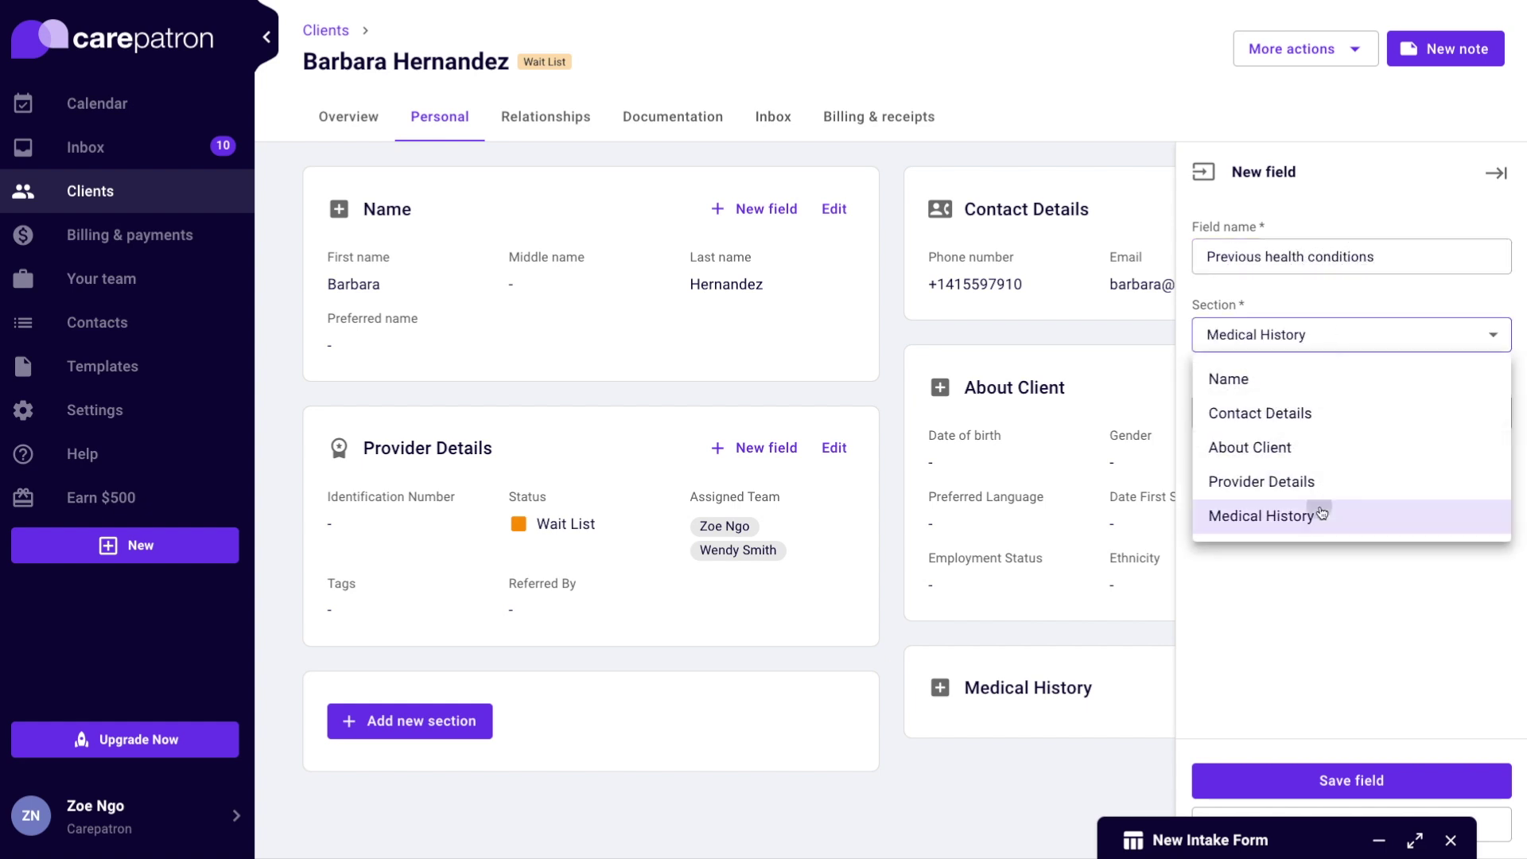
click(1349, 778)
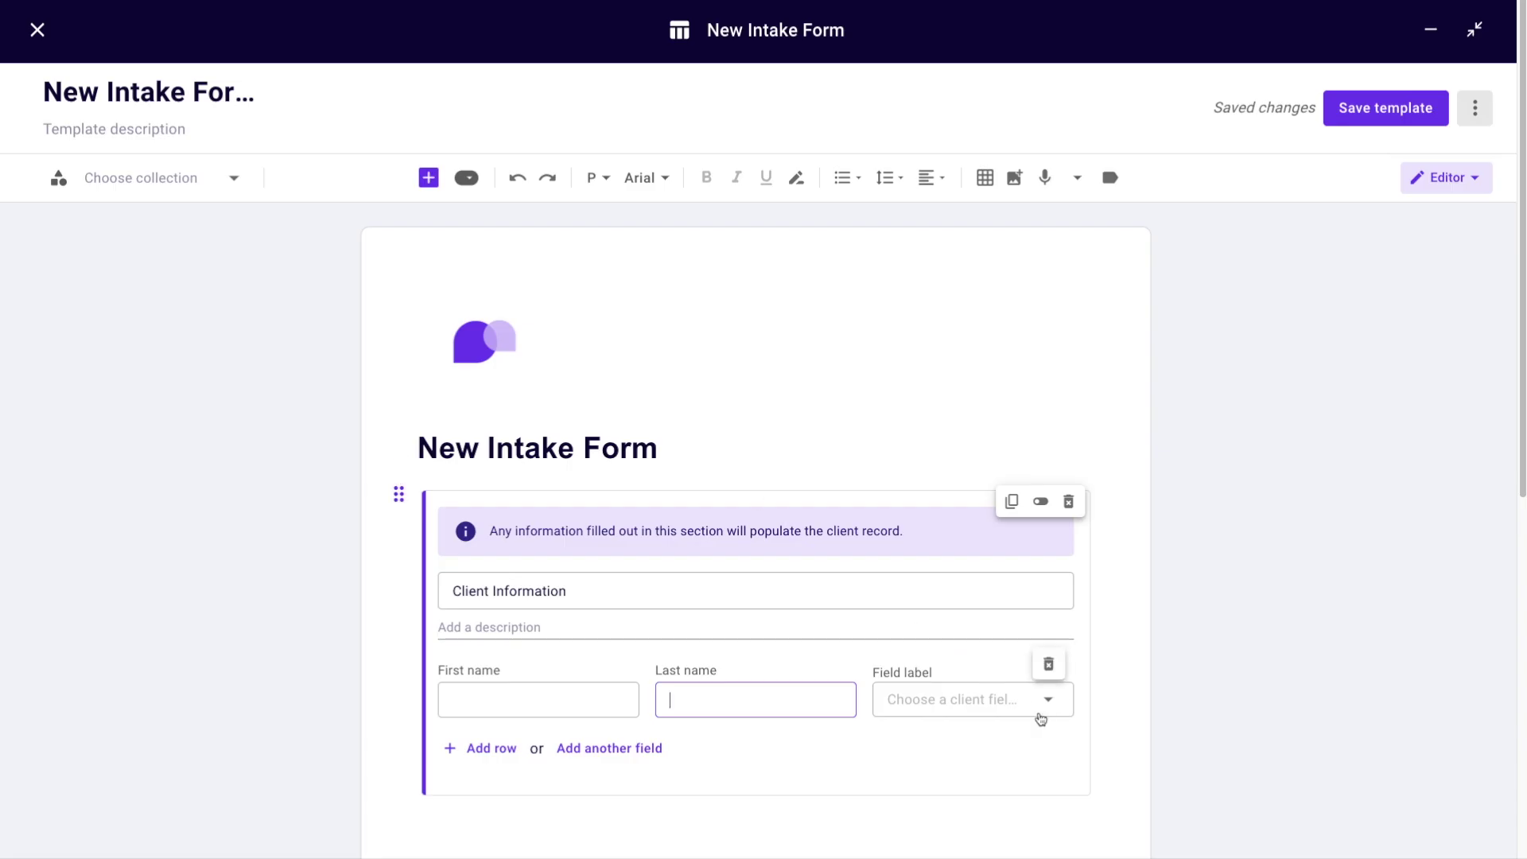
Step: Set the third client information field to Previous health conditions
click(1042, 719)
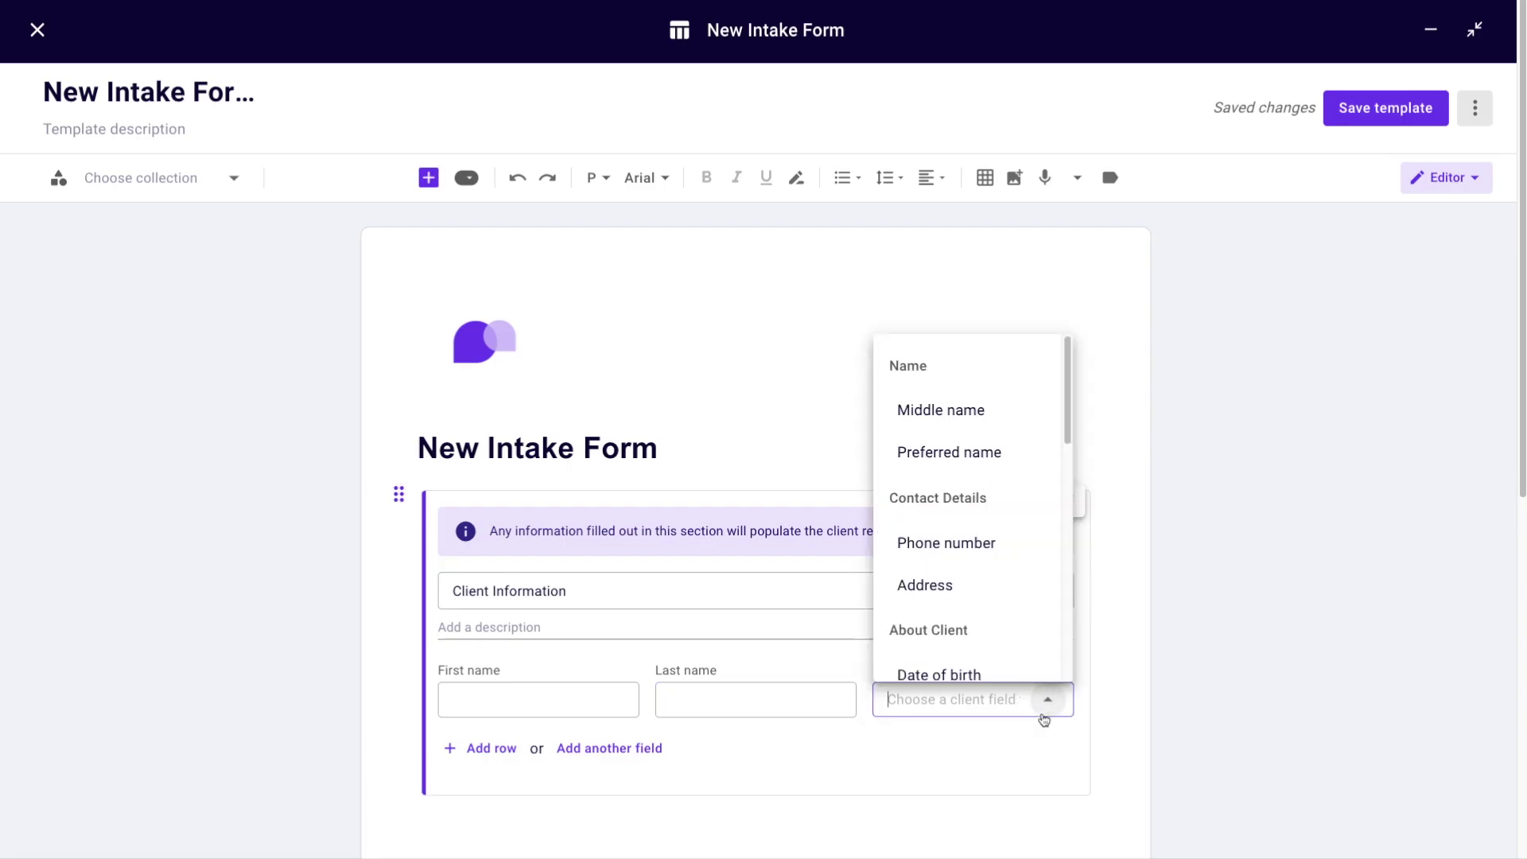
scroll(1007, 601, down, 4)
scroll(1007, 600, down, 3)
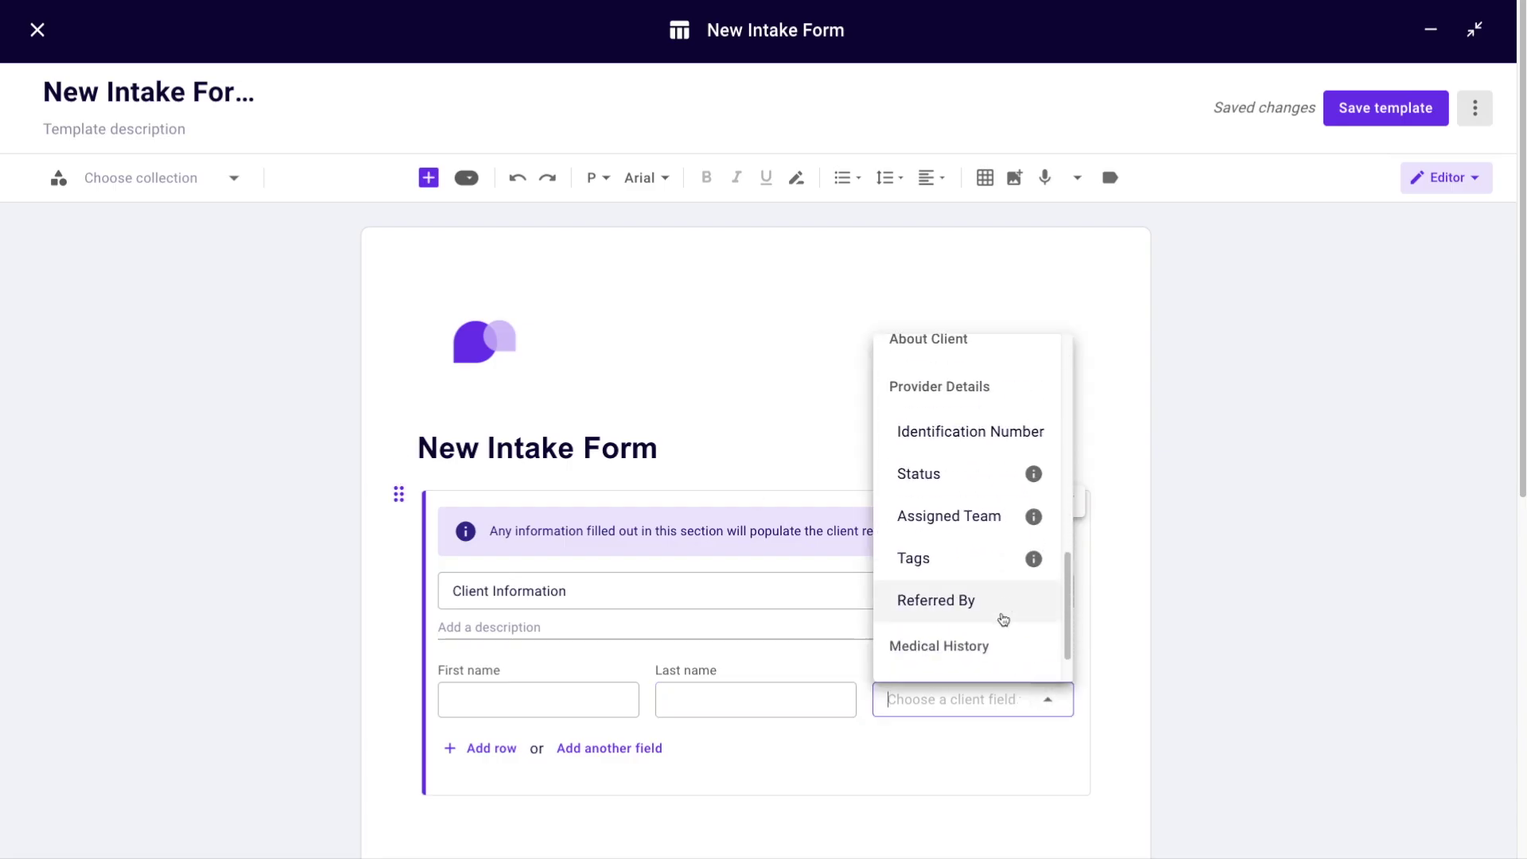
scroll(985, 645, down, 2)
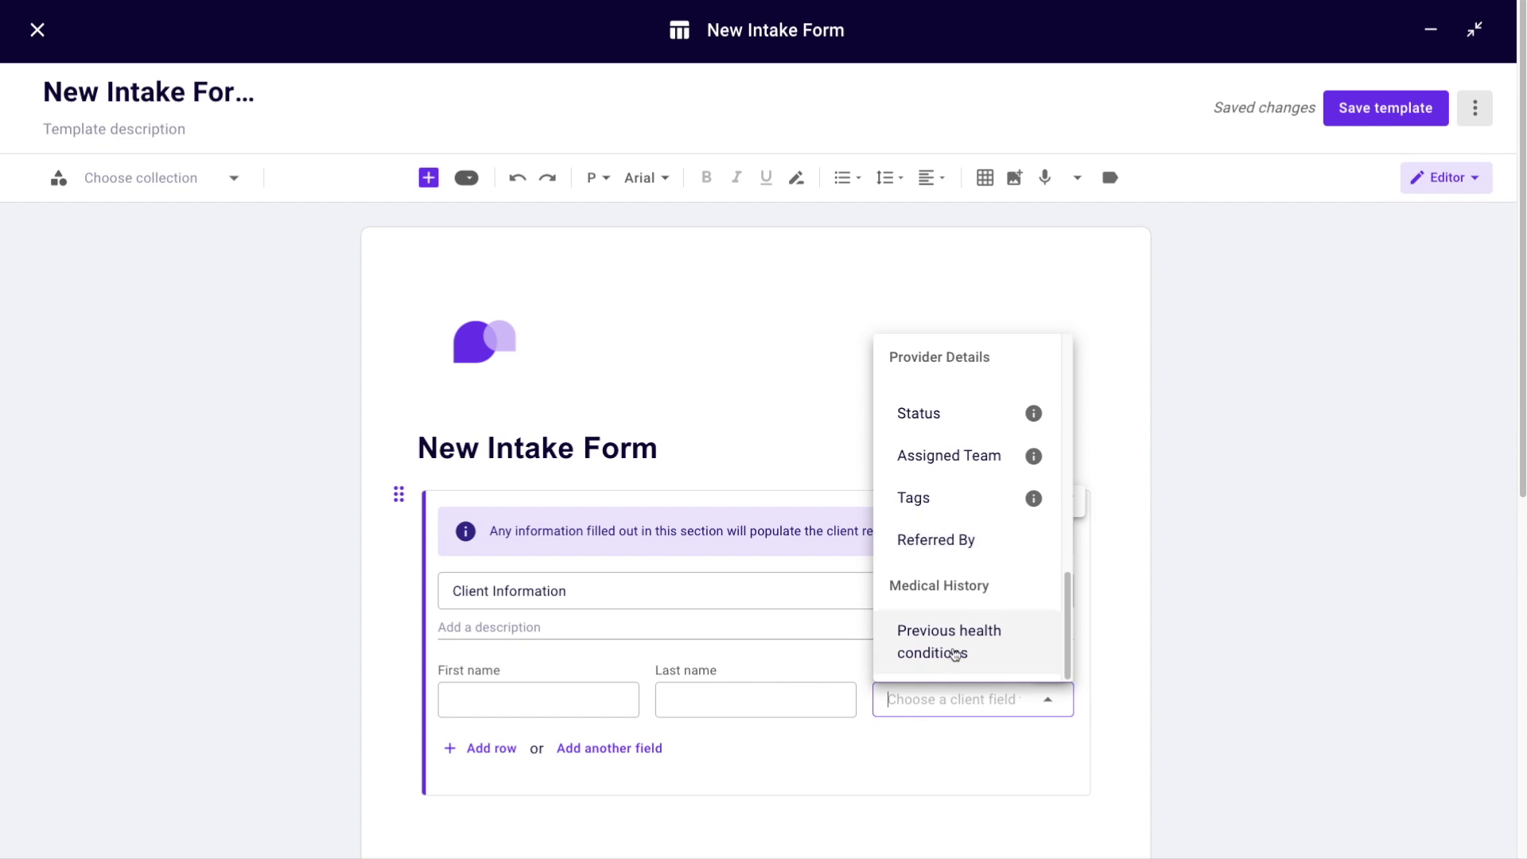
click(958, 636)
scroll(784, 723, down, 2)
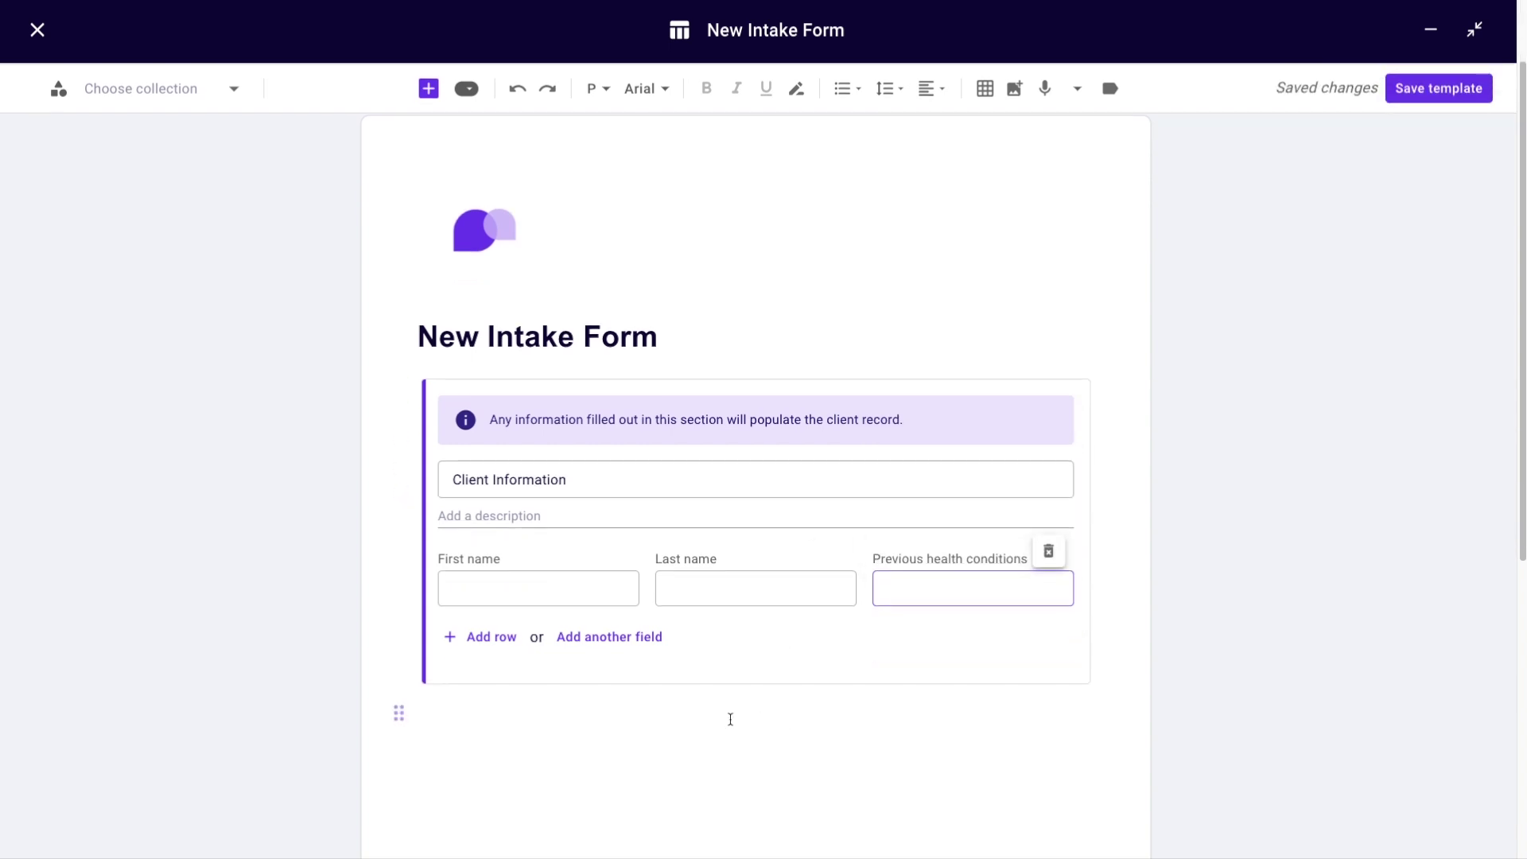
click(729, 716)
Step: Add a multiple-choice question 'How would you like us to contact you?'
click(429, 89)
scroll(552, 256, down, 2)
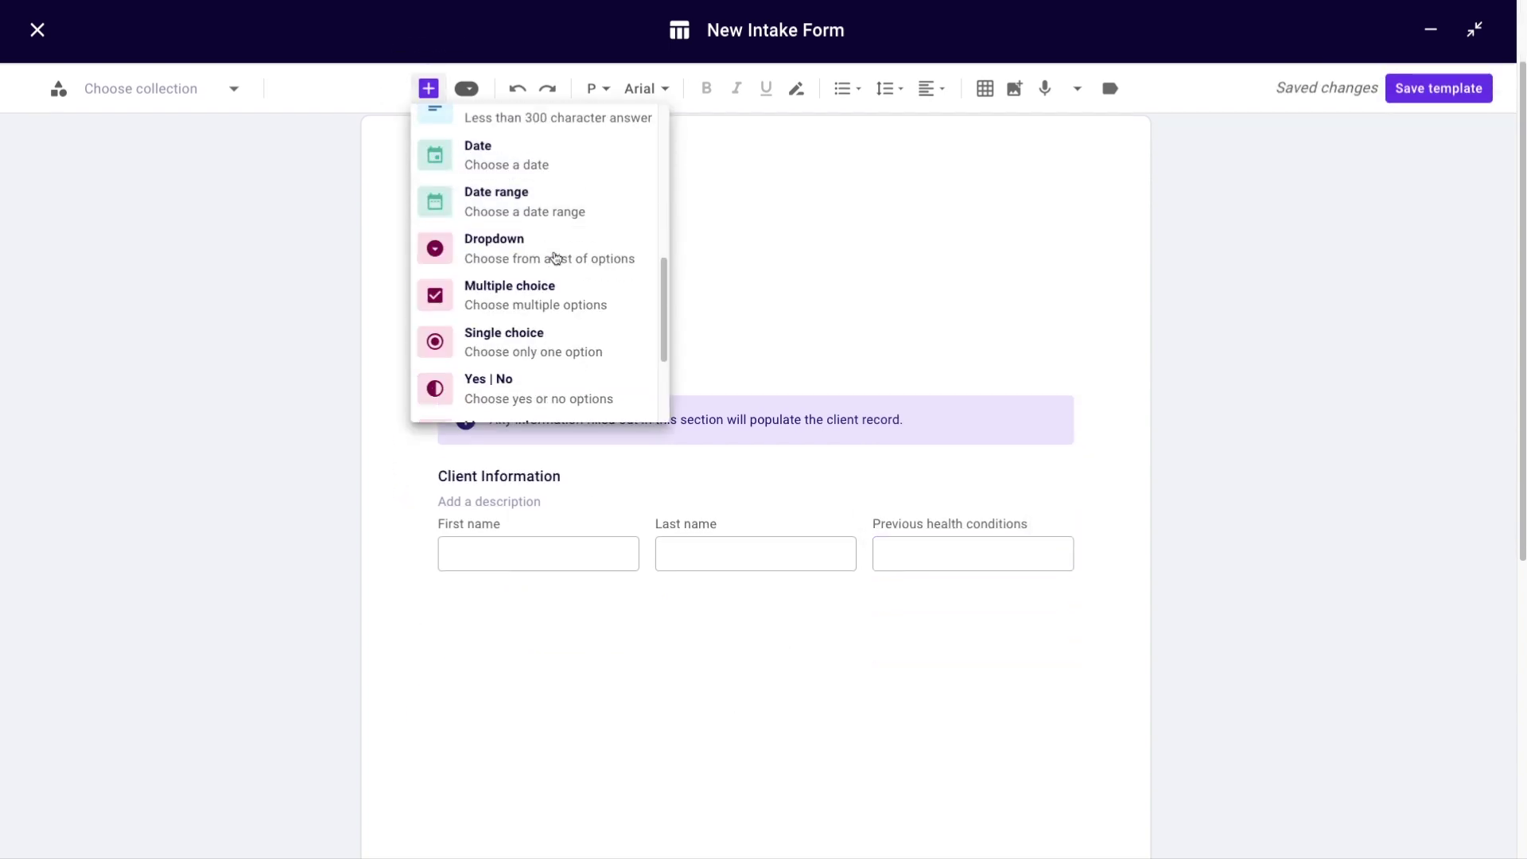
click(546, 294)
click(607, 644)
scroll(606, 644, down, 1)
text(How would you like us to contact you?)
Step: Give the contact question the options Email, Phone and Messaging App
click(504, 607)
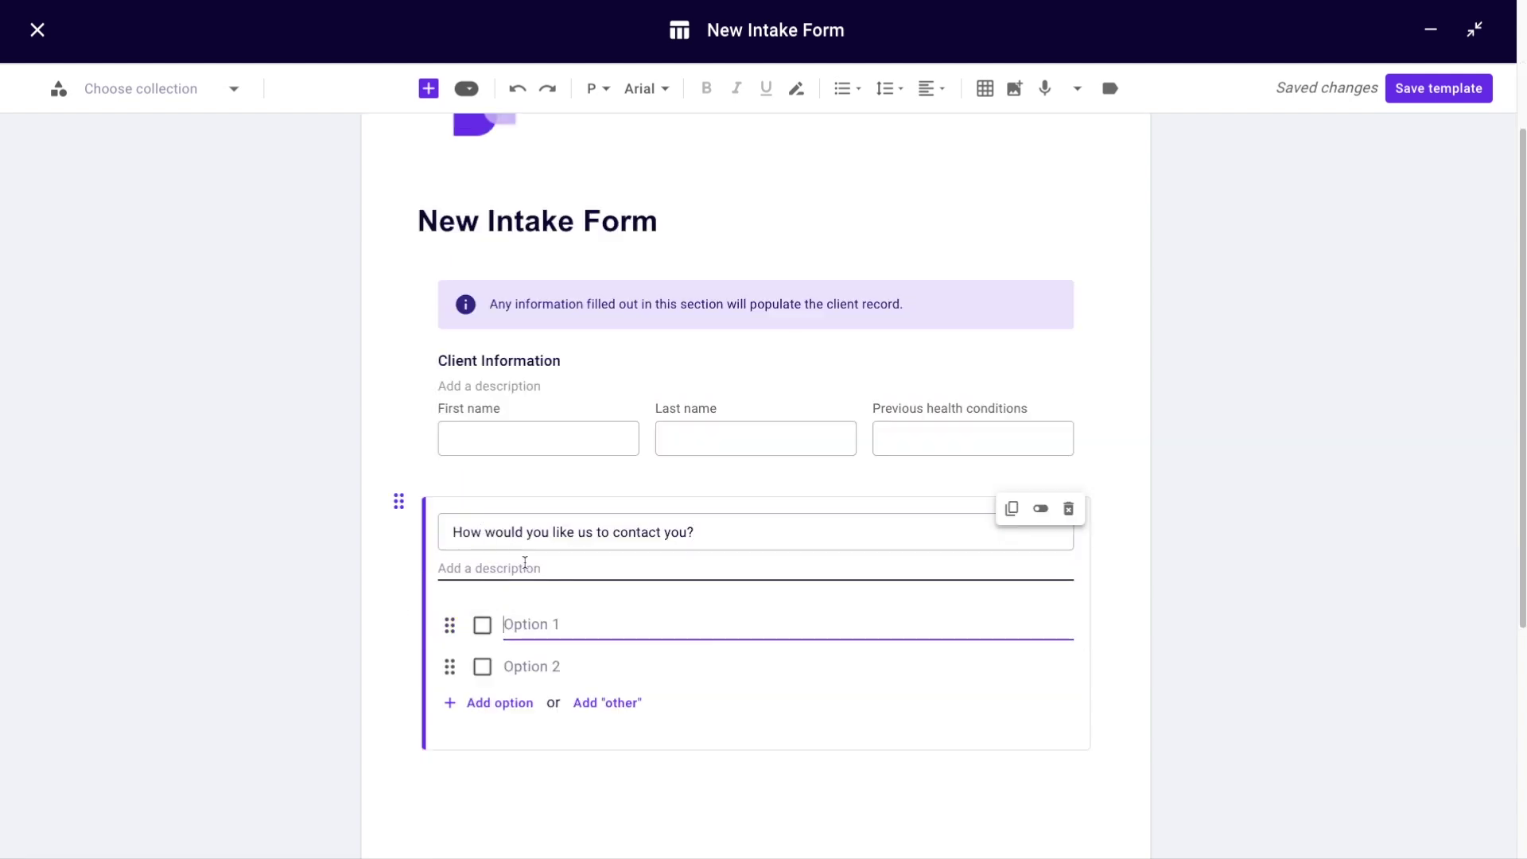
text(Email)
key(Tab)
text(Phone)
key(Tab)
text(Messaging)
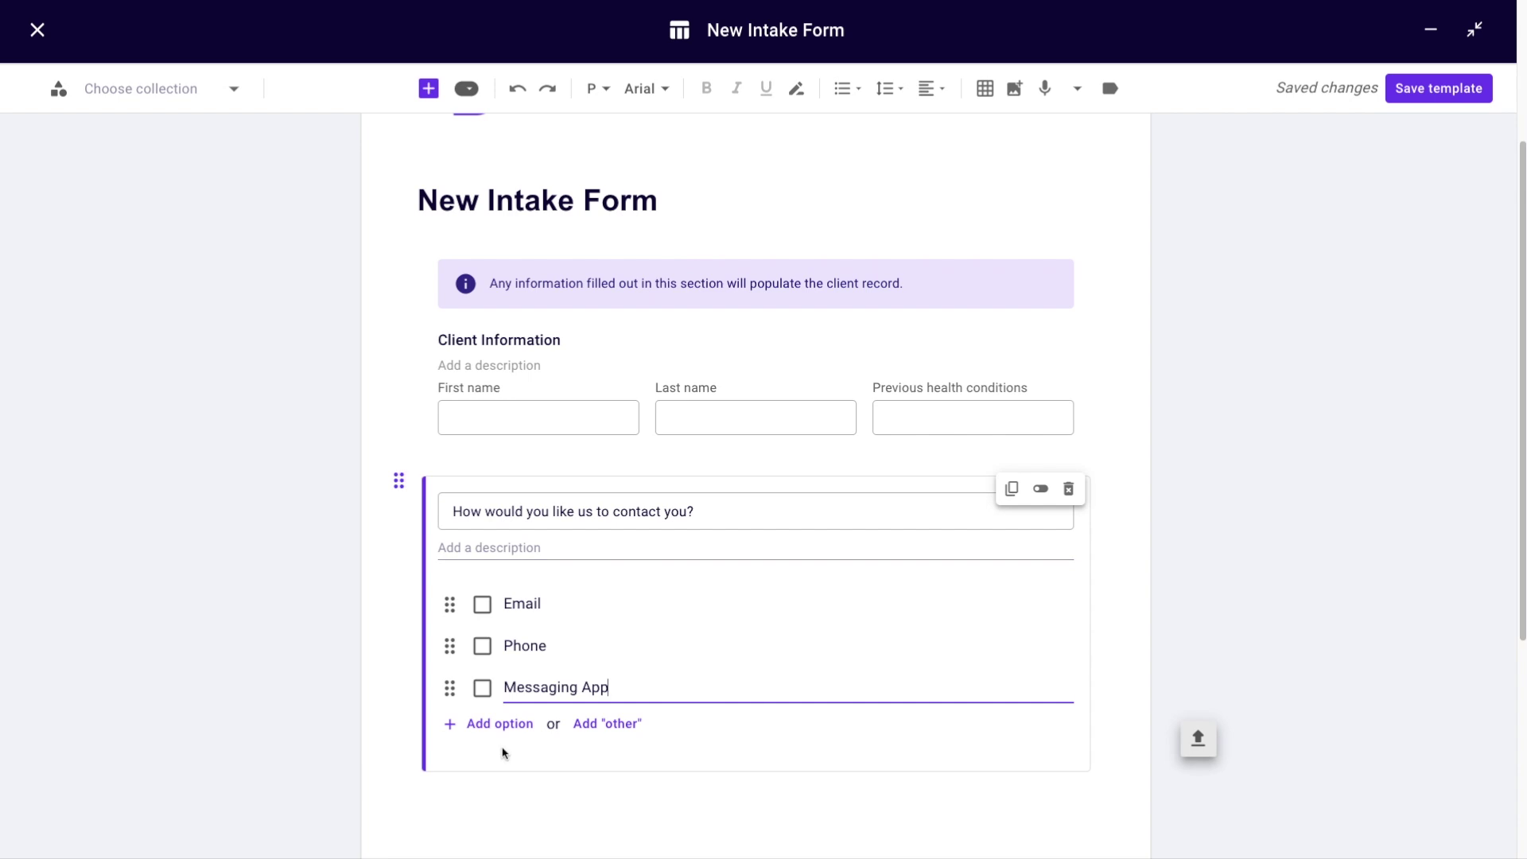
click(498, 790)
click(418, 94)
scroll(494, 246, down, 1)
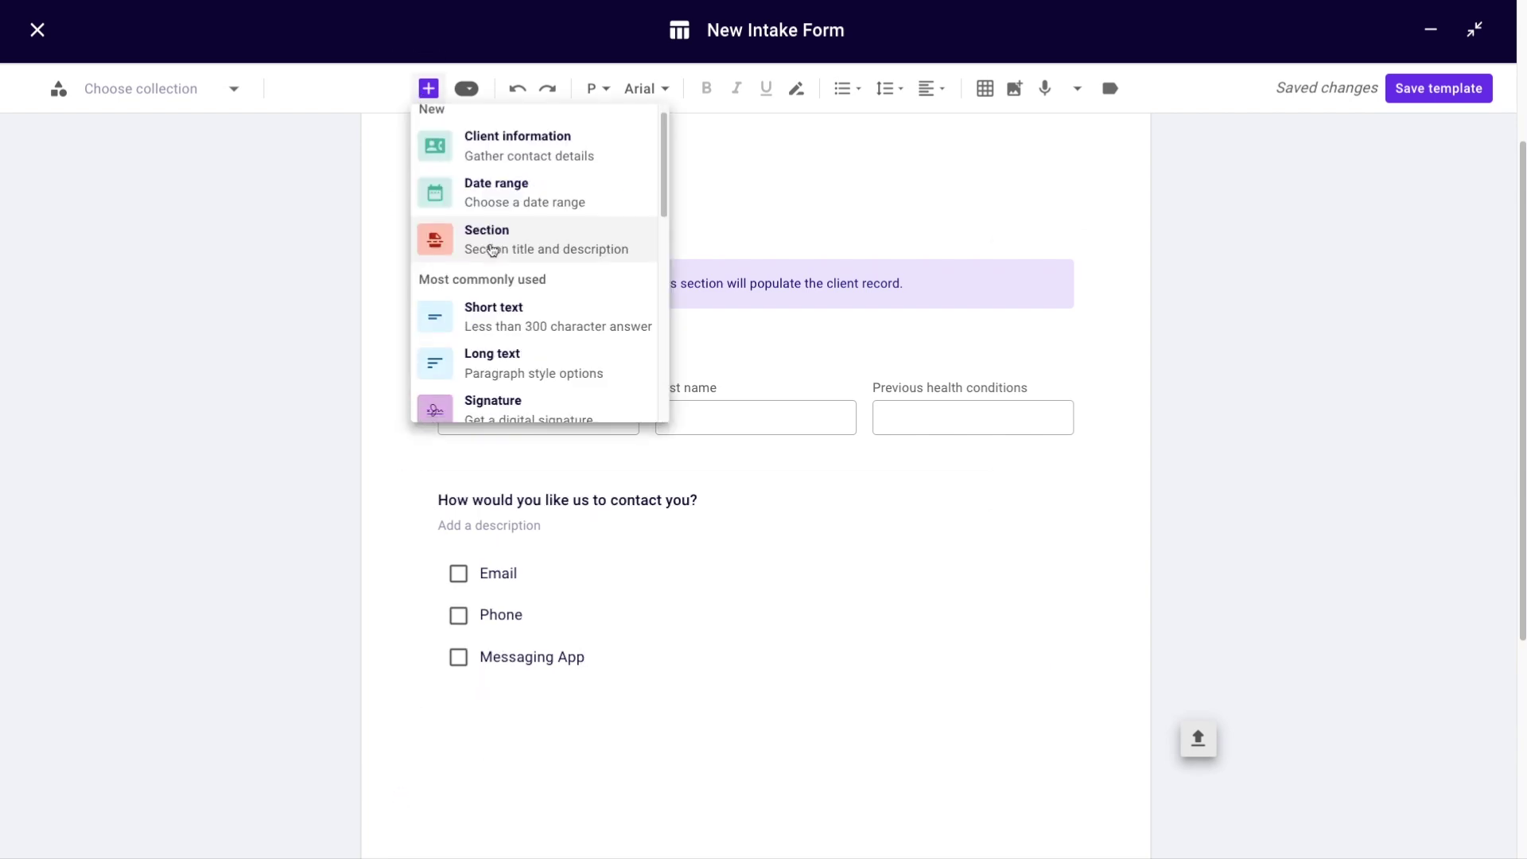
Step: Add a signature field titled 'Please sign here' at the end of the form
click(501, 395)
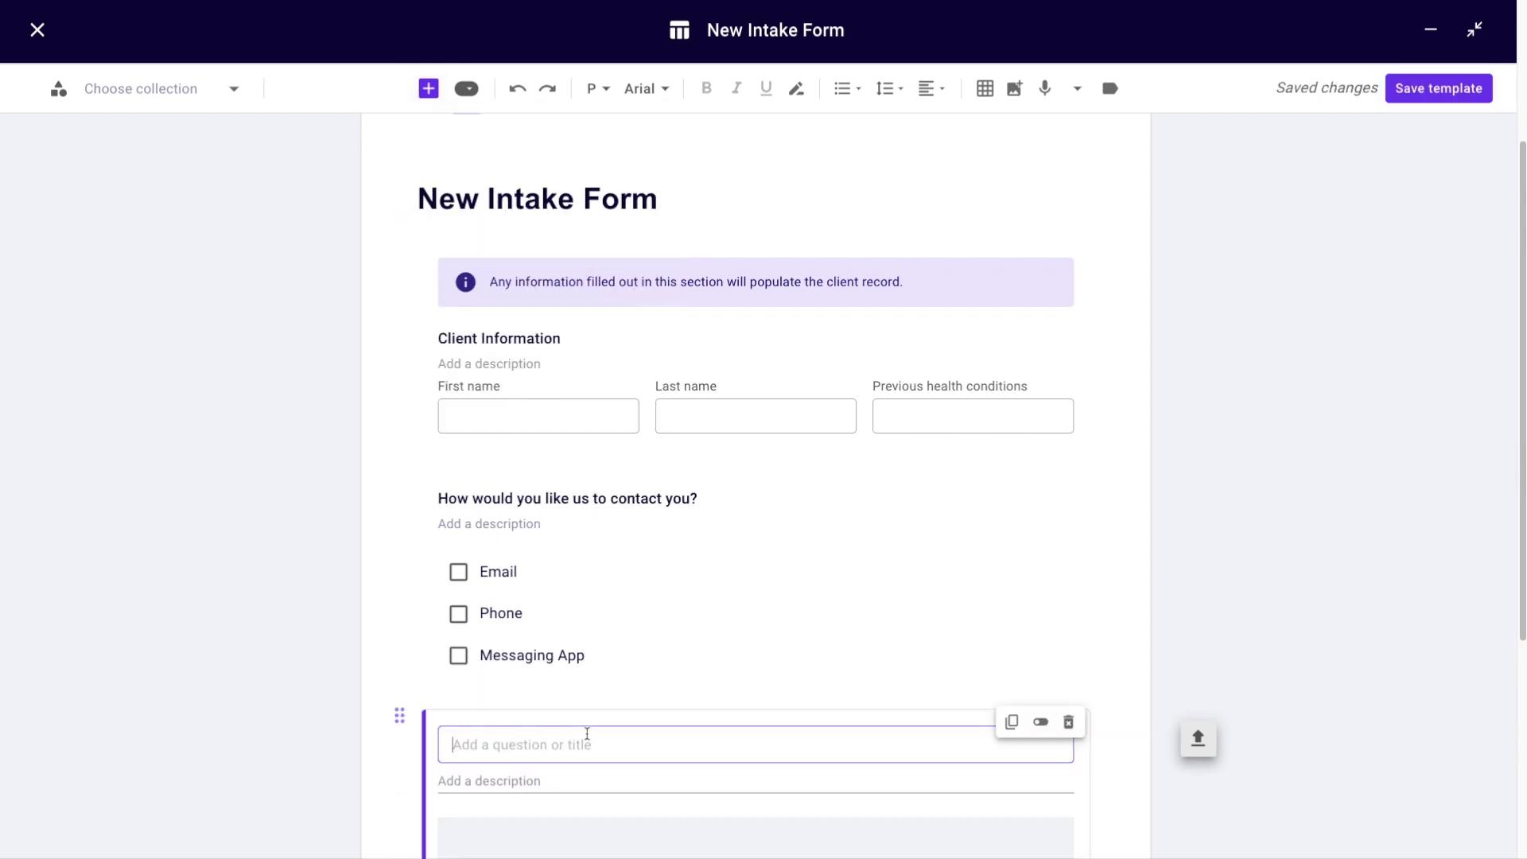
text(Please sign here)
click(1233, 453)
scroll(1233, 454, up, 8)
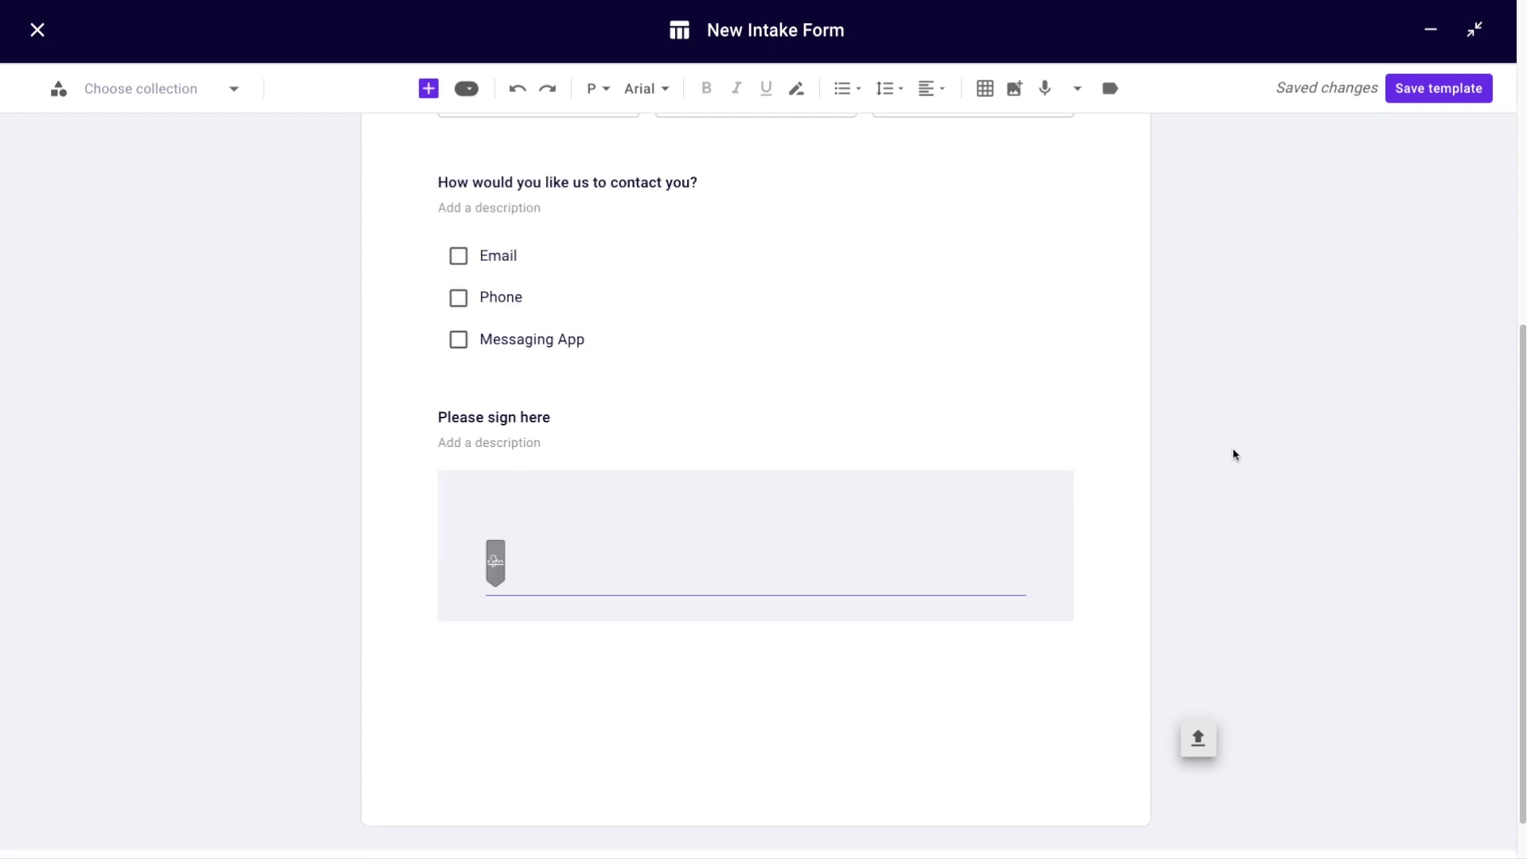
Step: Test the form's fields in Responder preview, then switch back to Editor
click(1468, 187)
click(1468, 253)
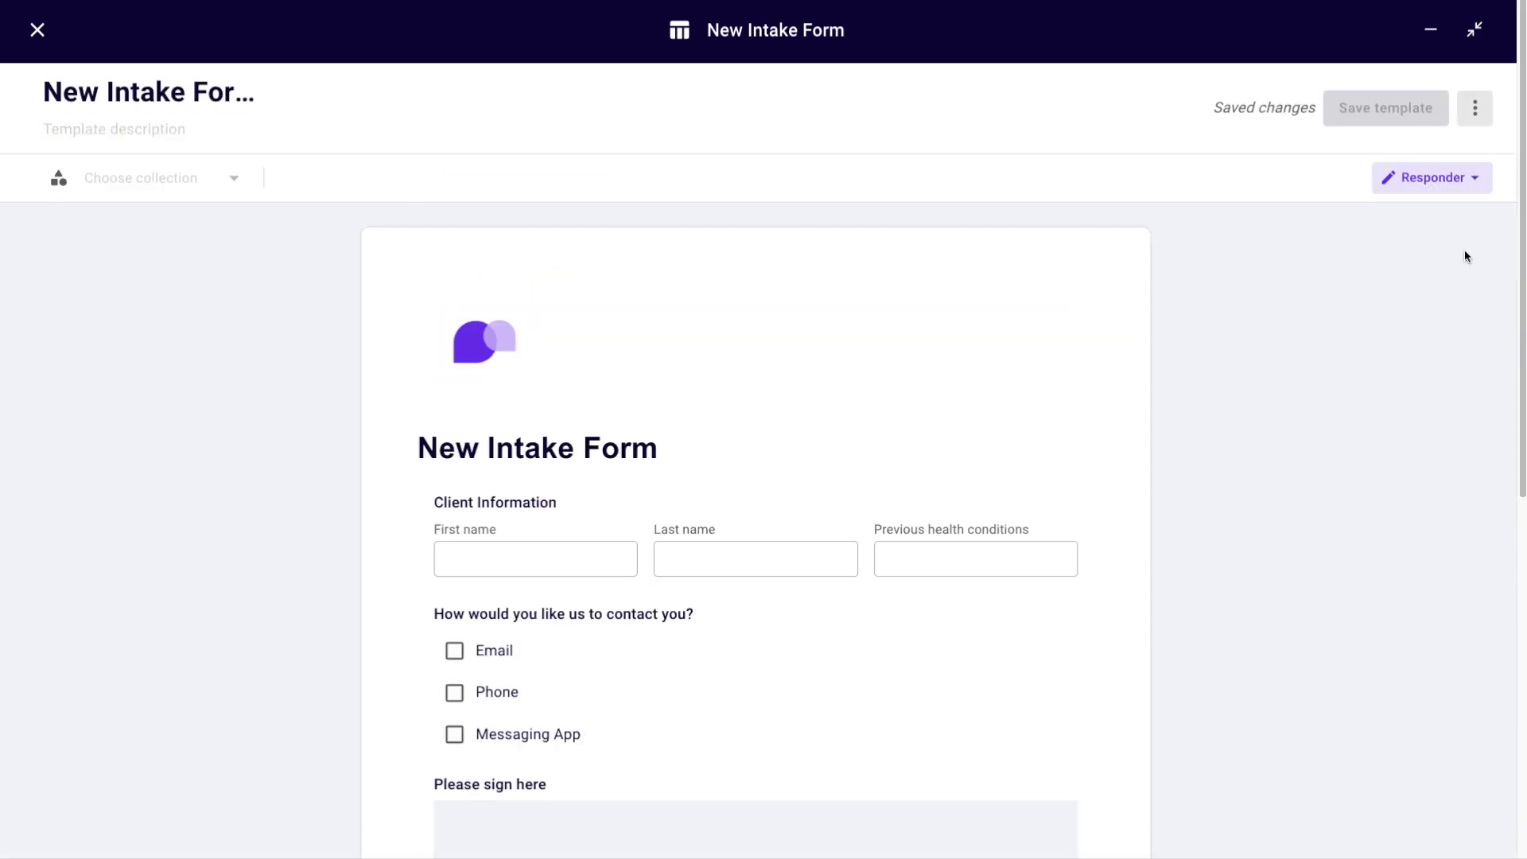
click(588, 555)
click(775, 555)
click(944, 551)
click(455, 651)
click(455, 650)
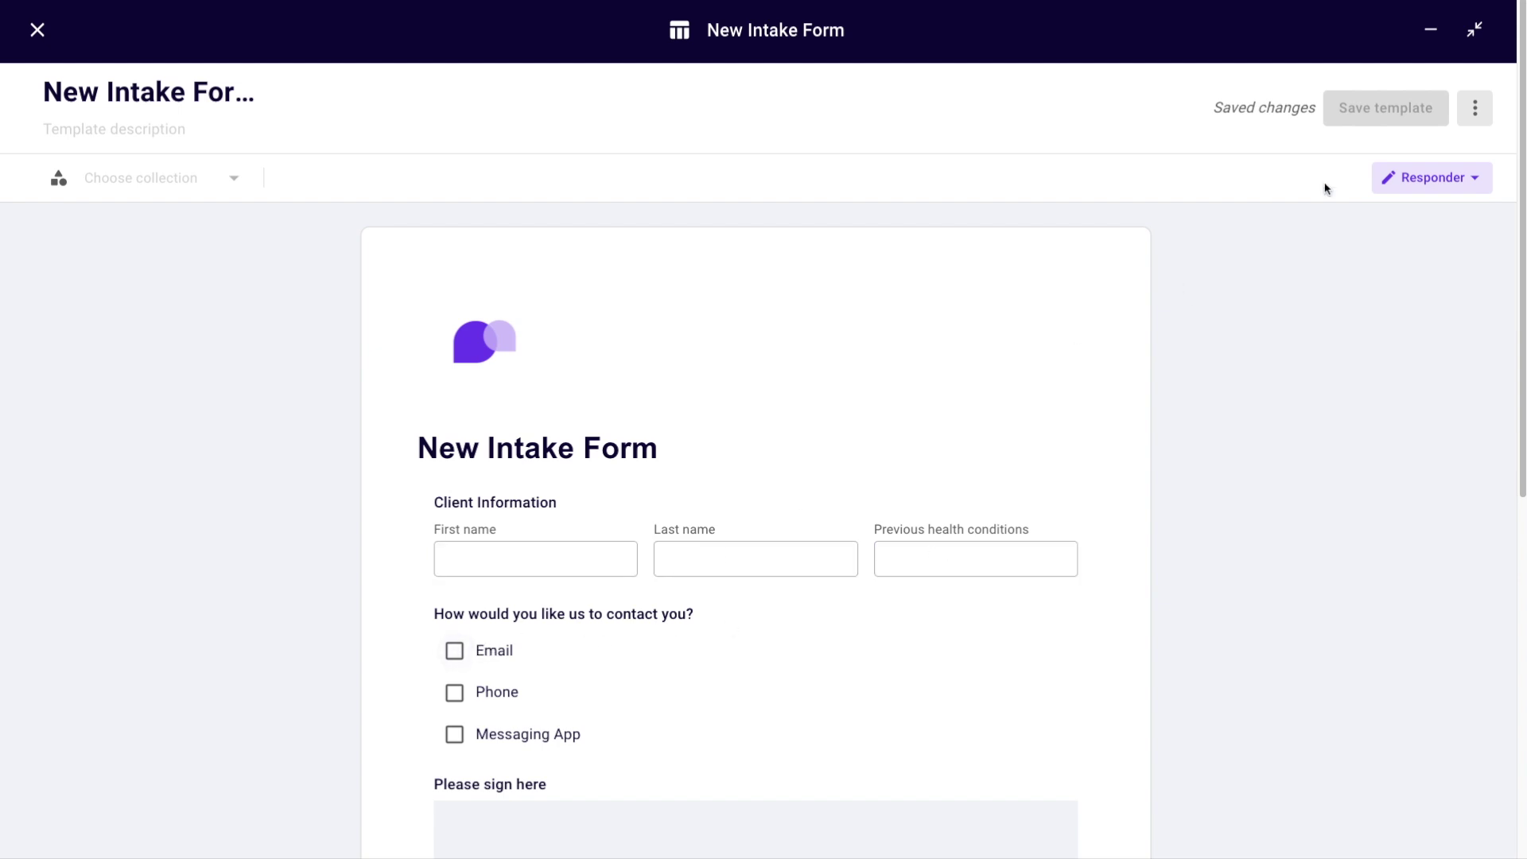
click(1472, 176)
click(1437, 218)
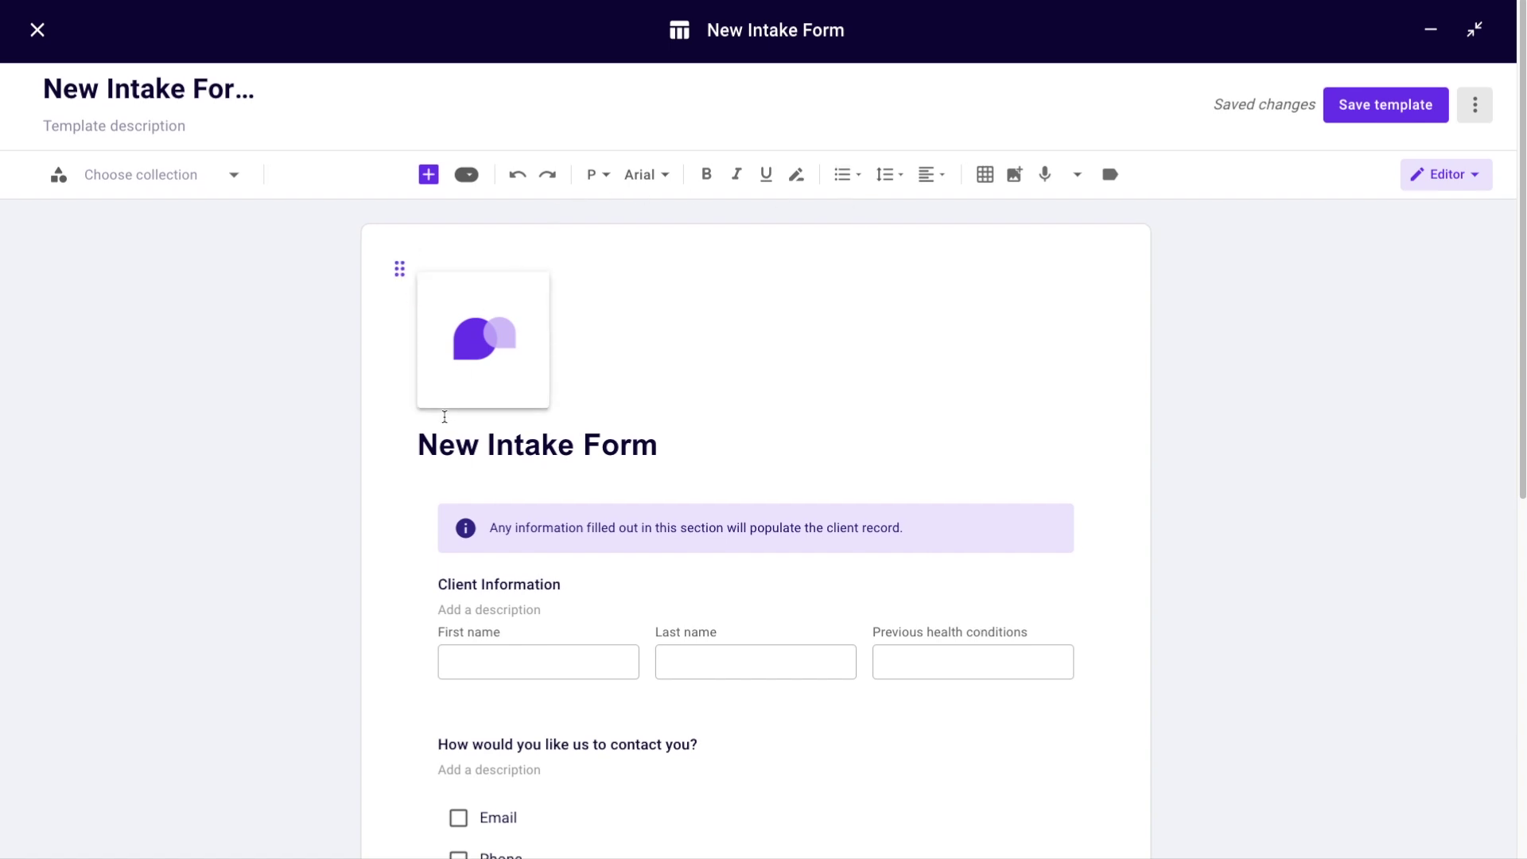
Step: Insert a Date smart data chip above the heading and save the template
click(445, 417)
key(Return)
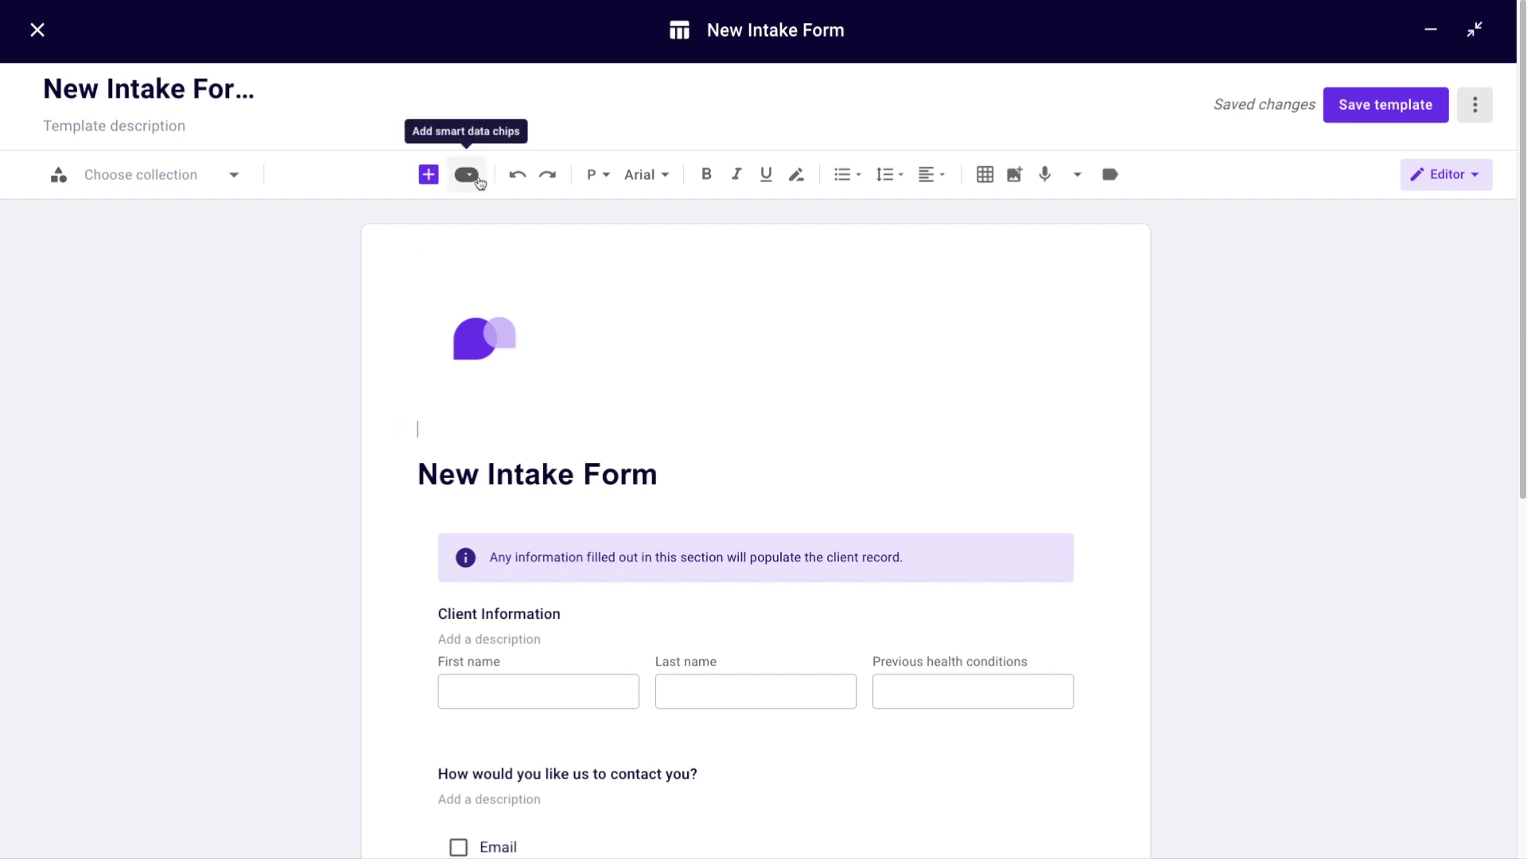
click(475, 177)
click(535, 331)
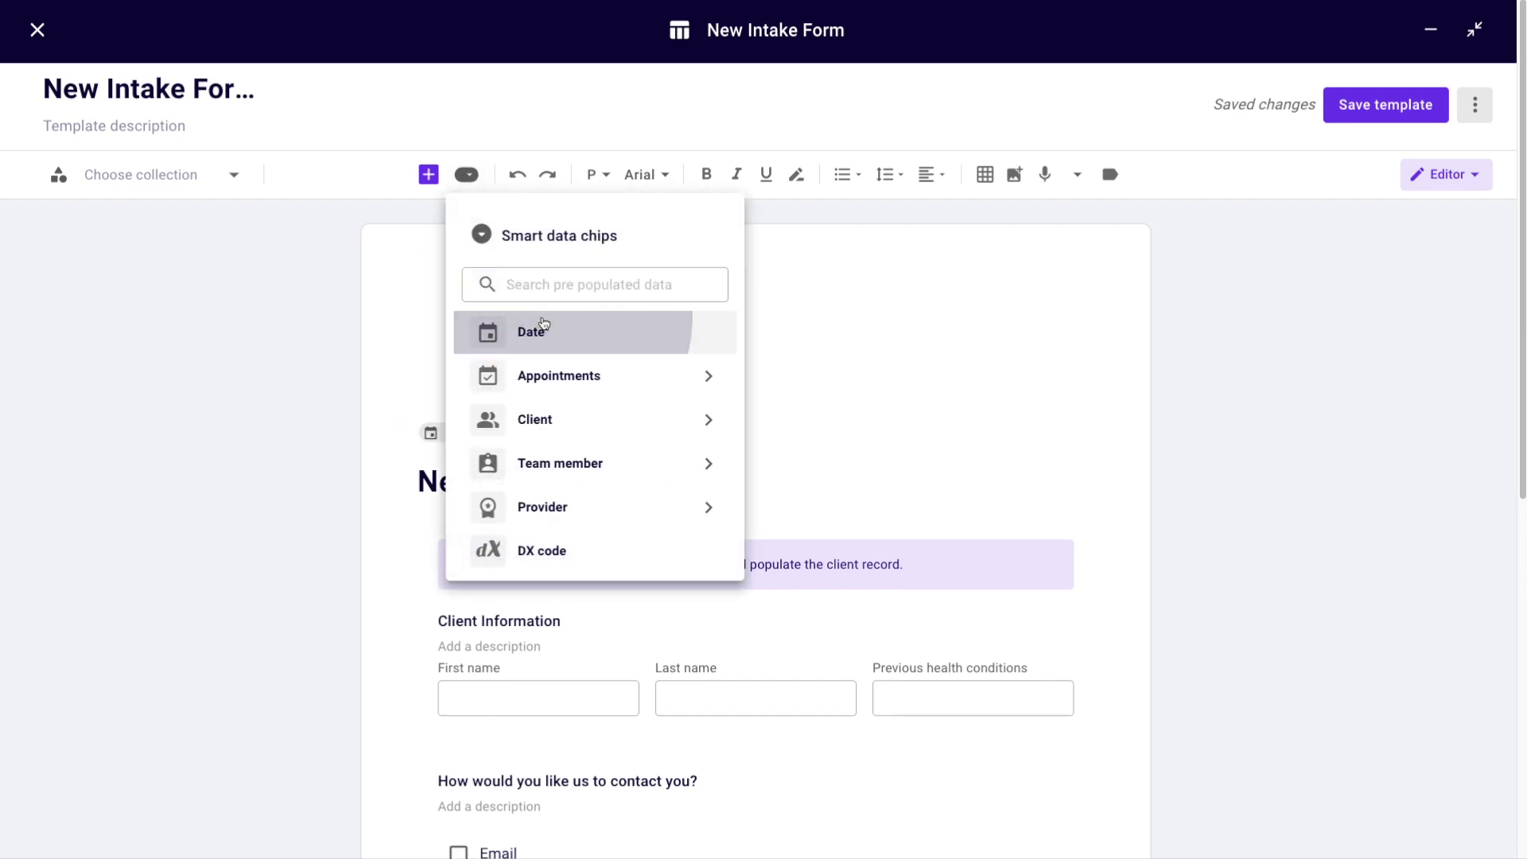
click(946, 368)
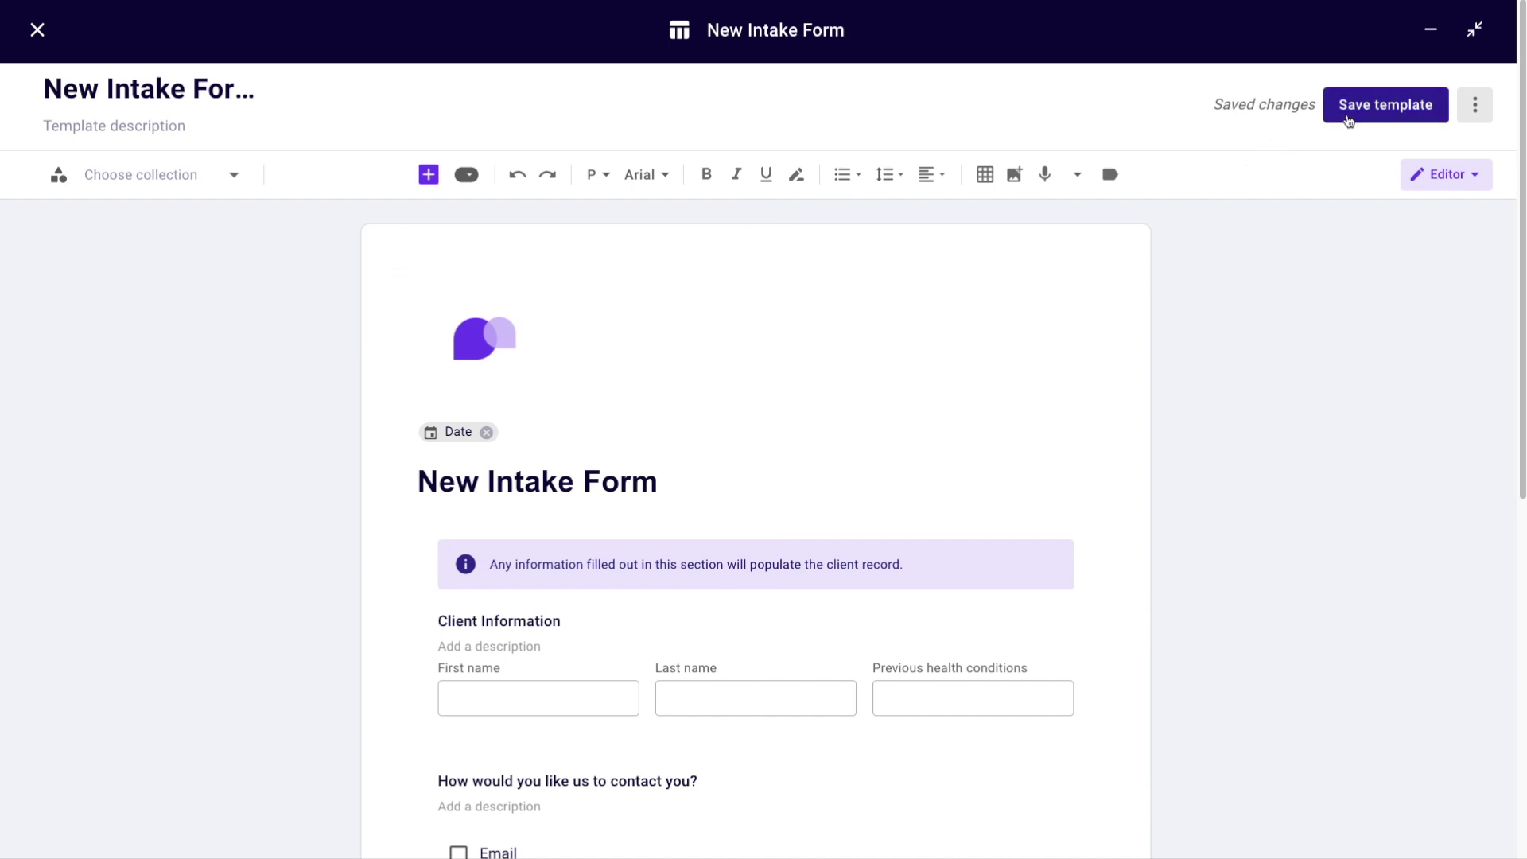
click(1346, 115)
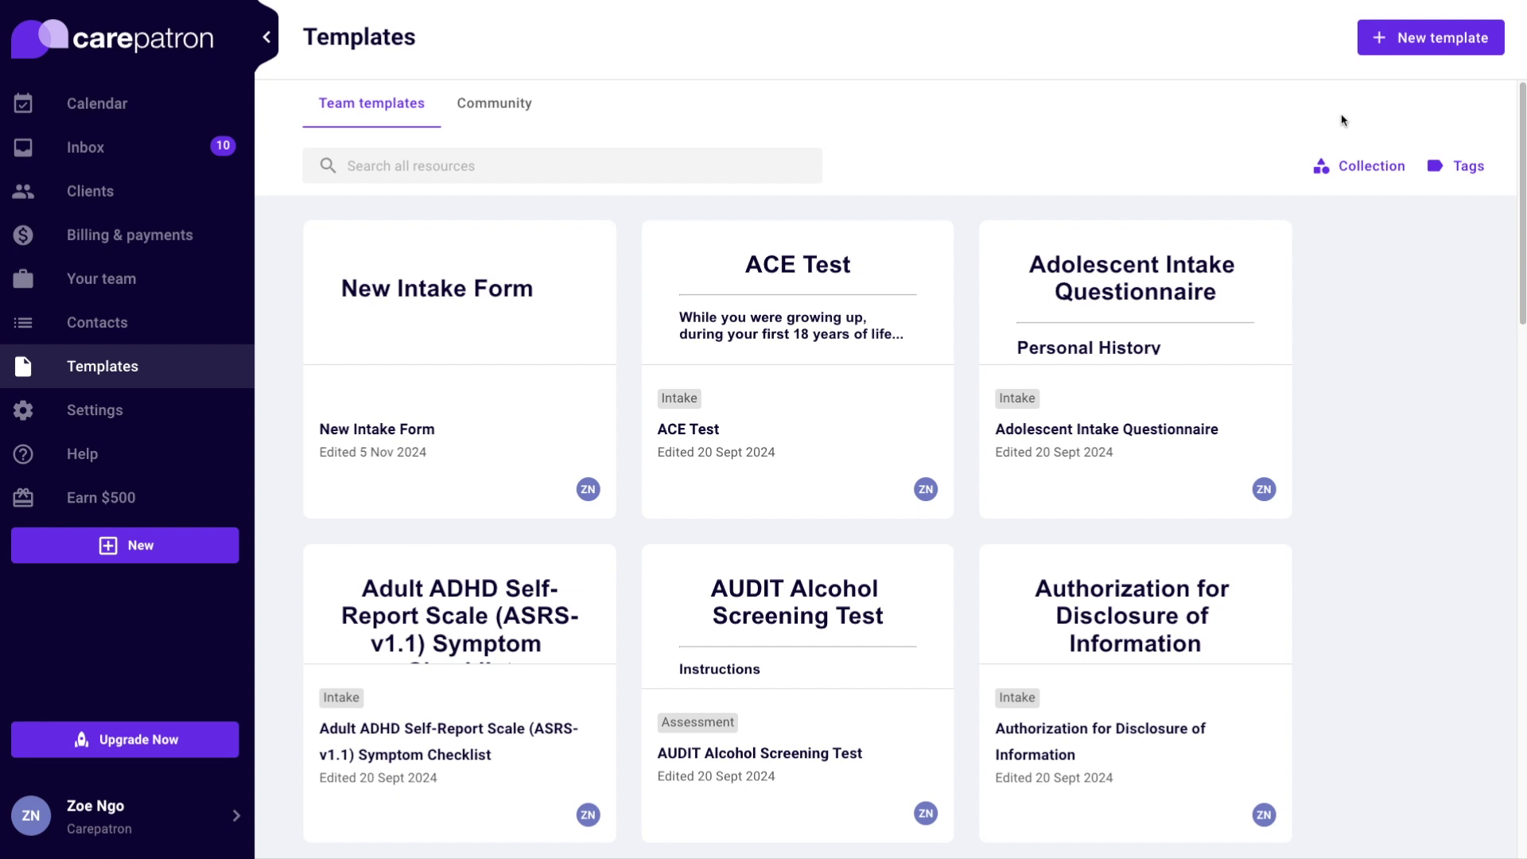
Step: Set New Intake Form as the default intake template from its card
mouse_move(429, 418)
mouse_move(536, 260)
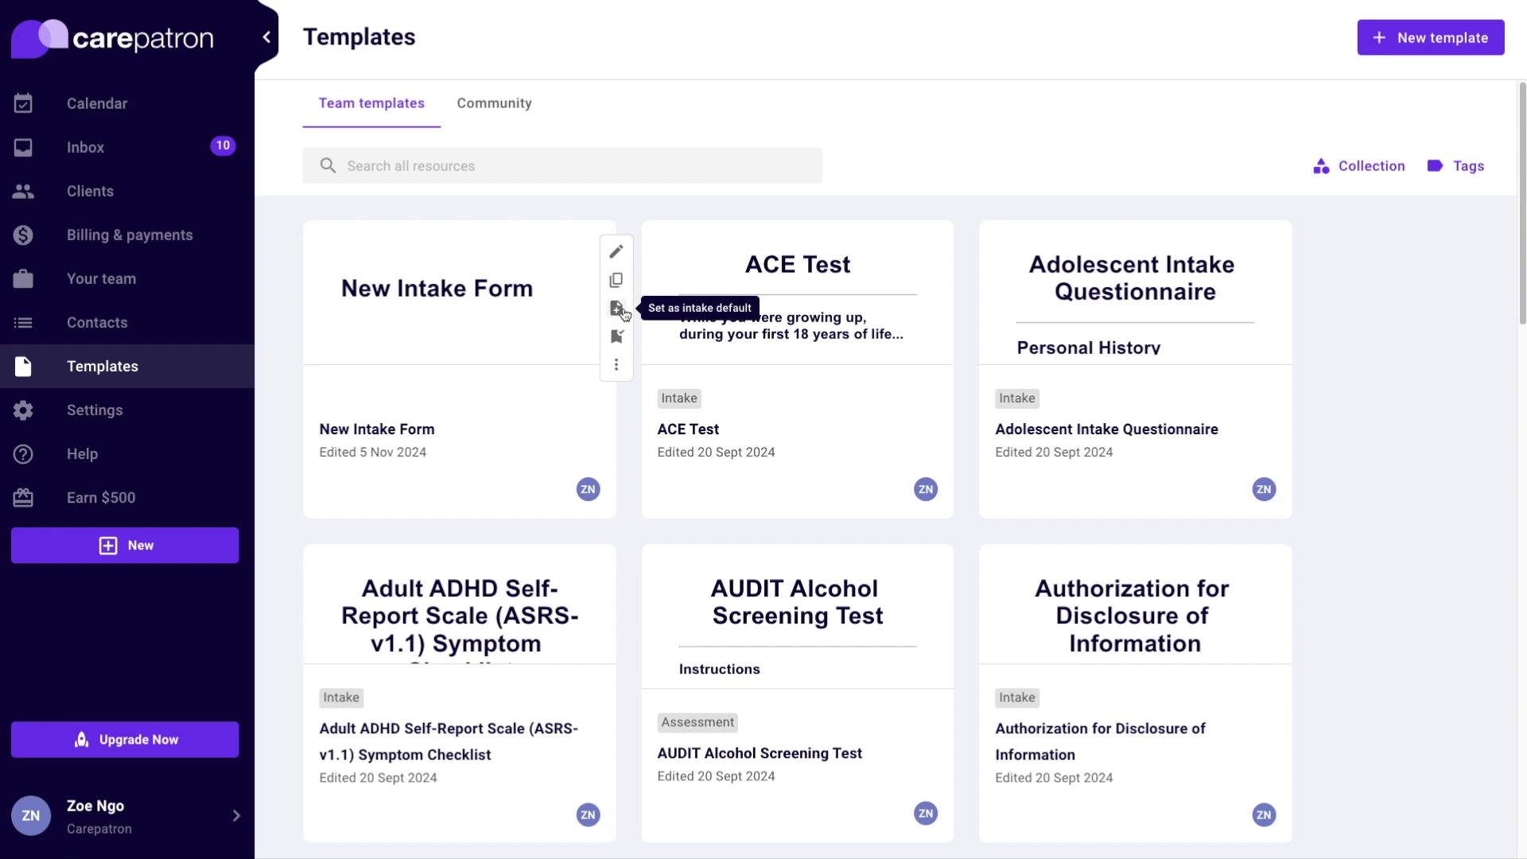
click(624, 315)
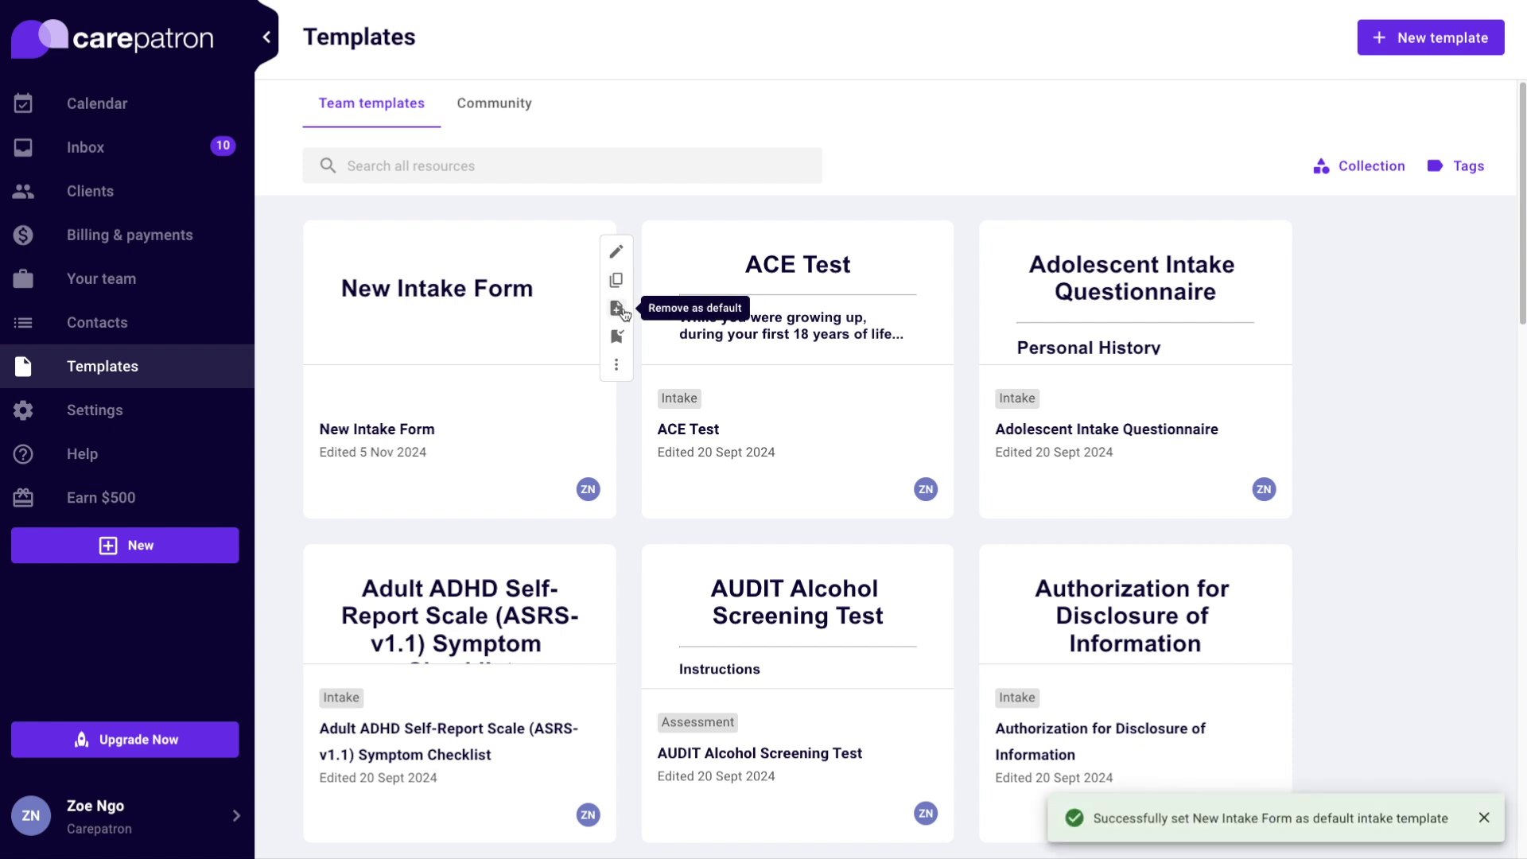
Step: Create a new client with a first name, last name and email address
click(183, 205)
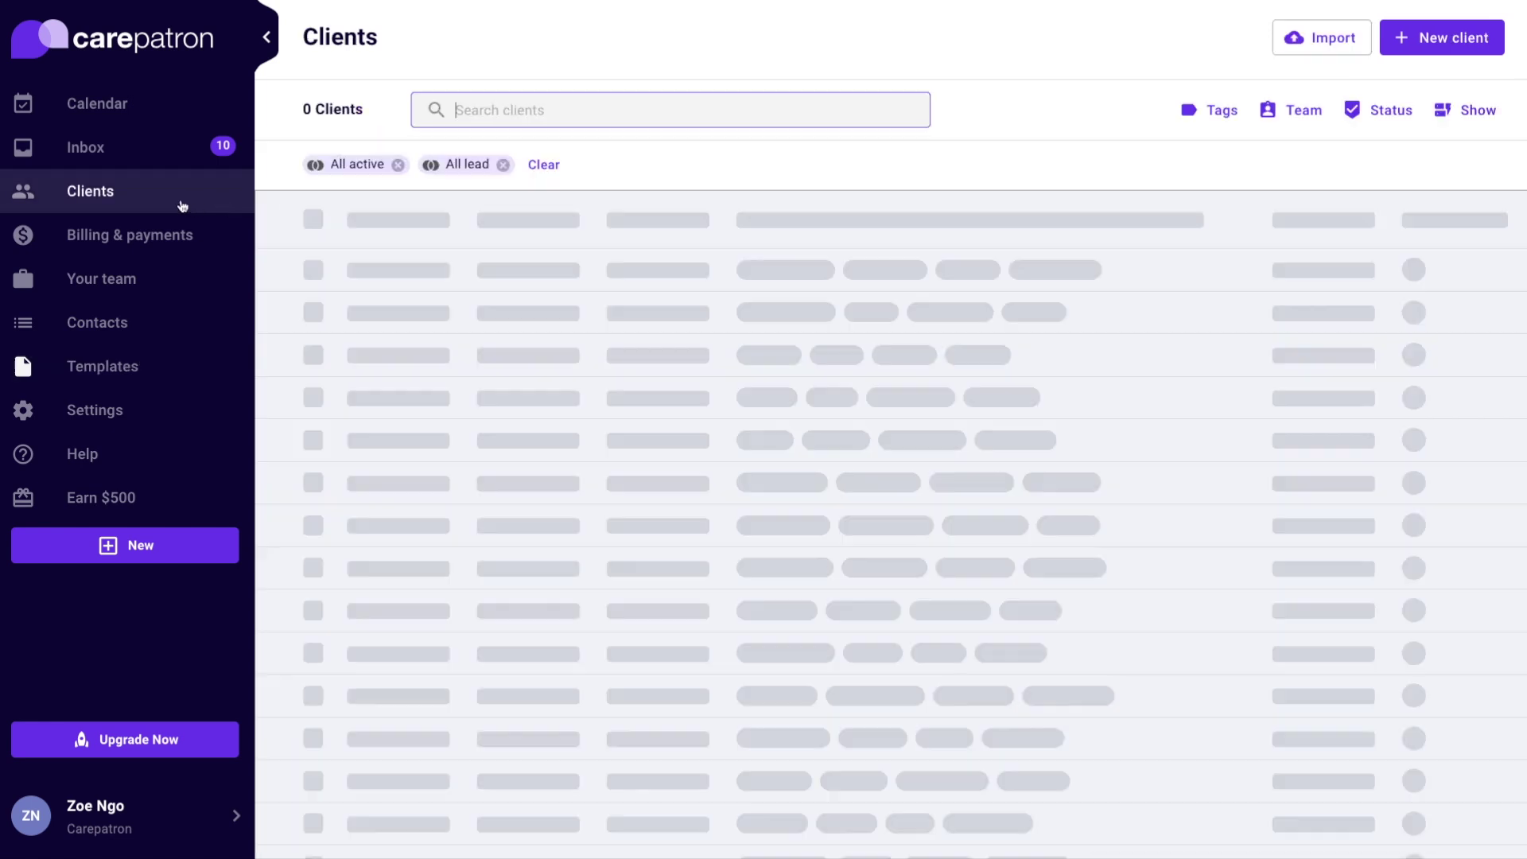
click(1441, 38)
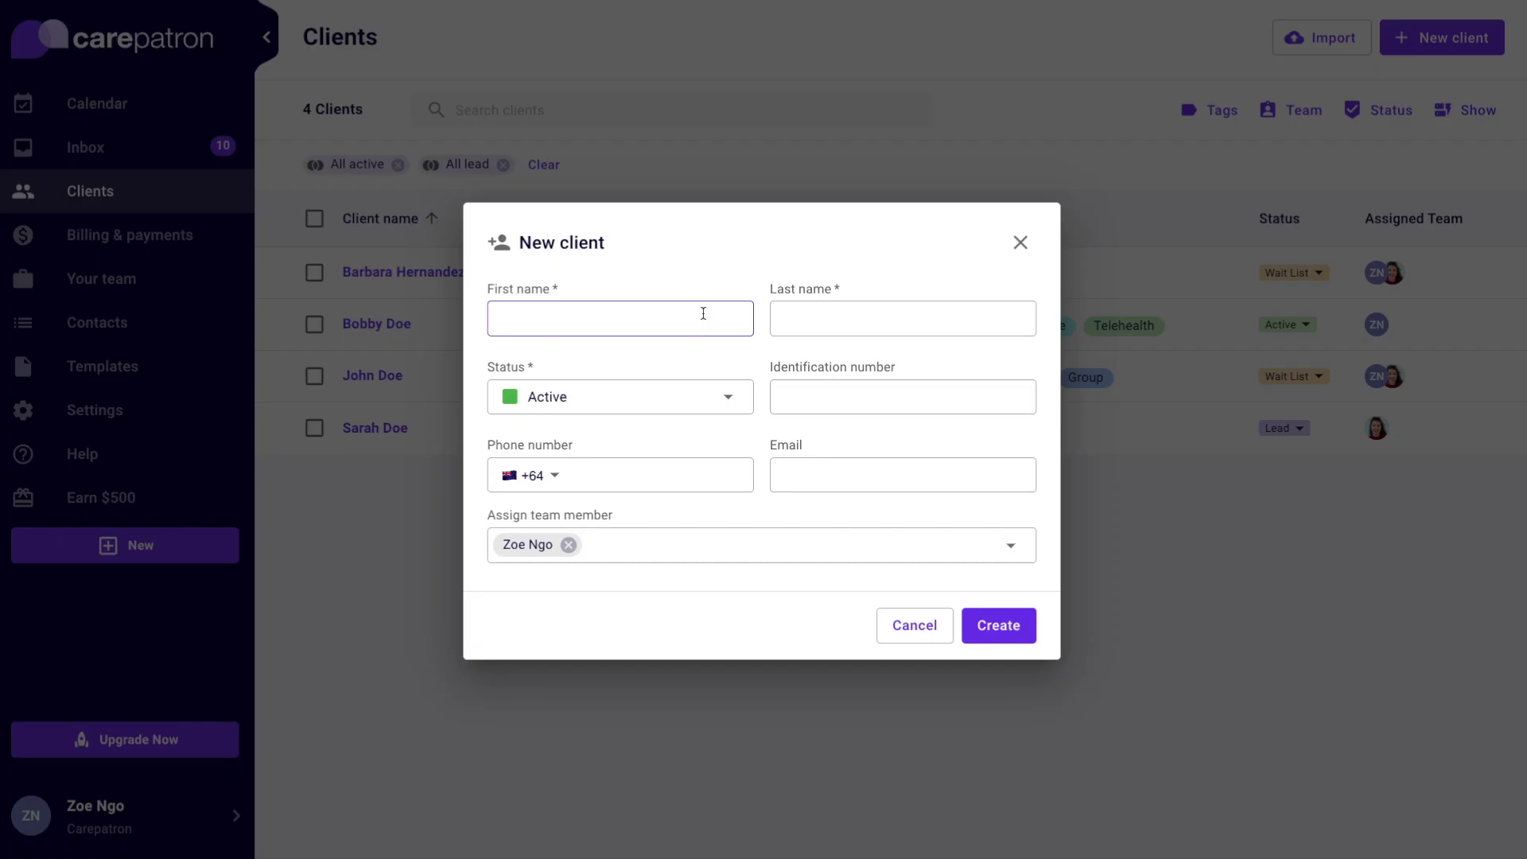
key(Tab)
text(Wi)
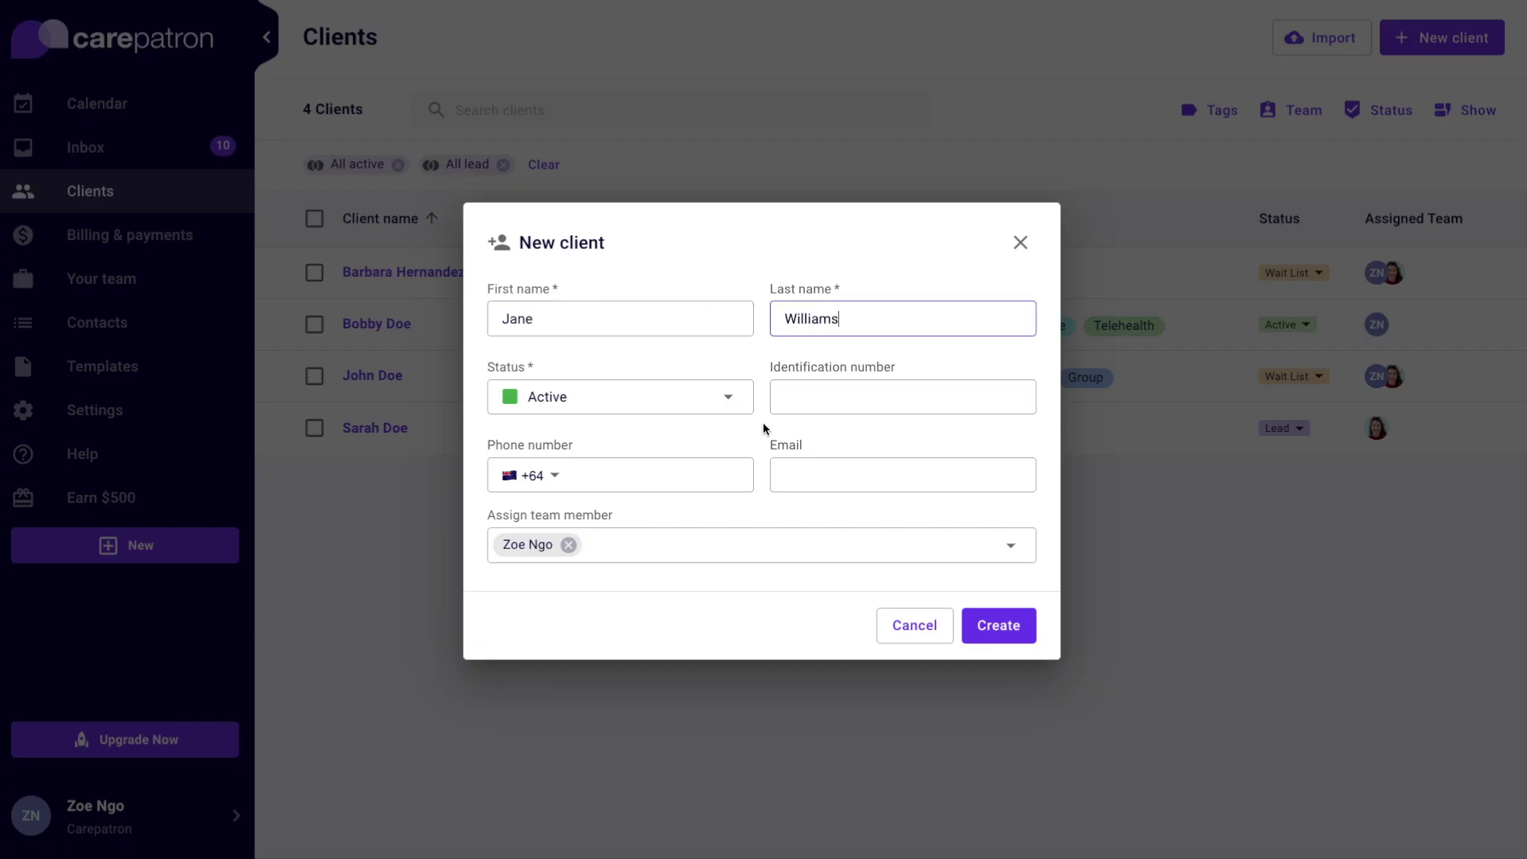
click(770, 473)
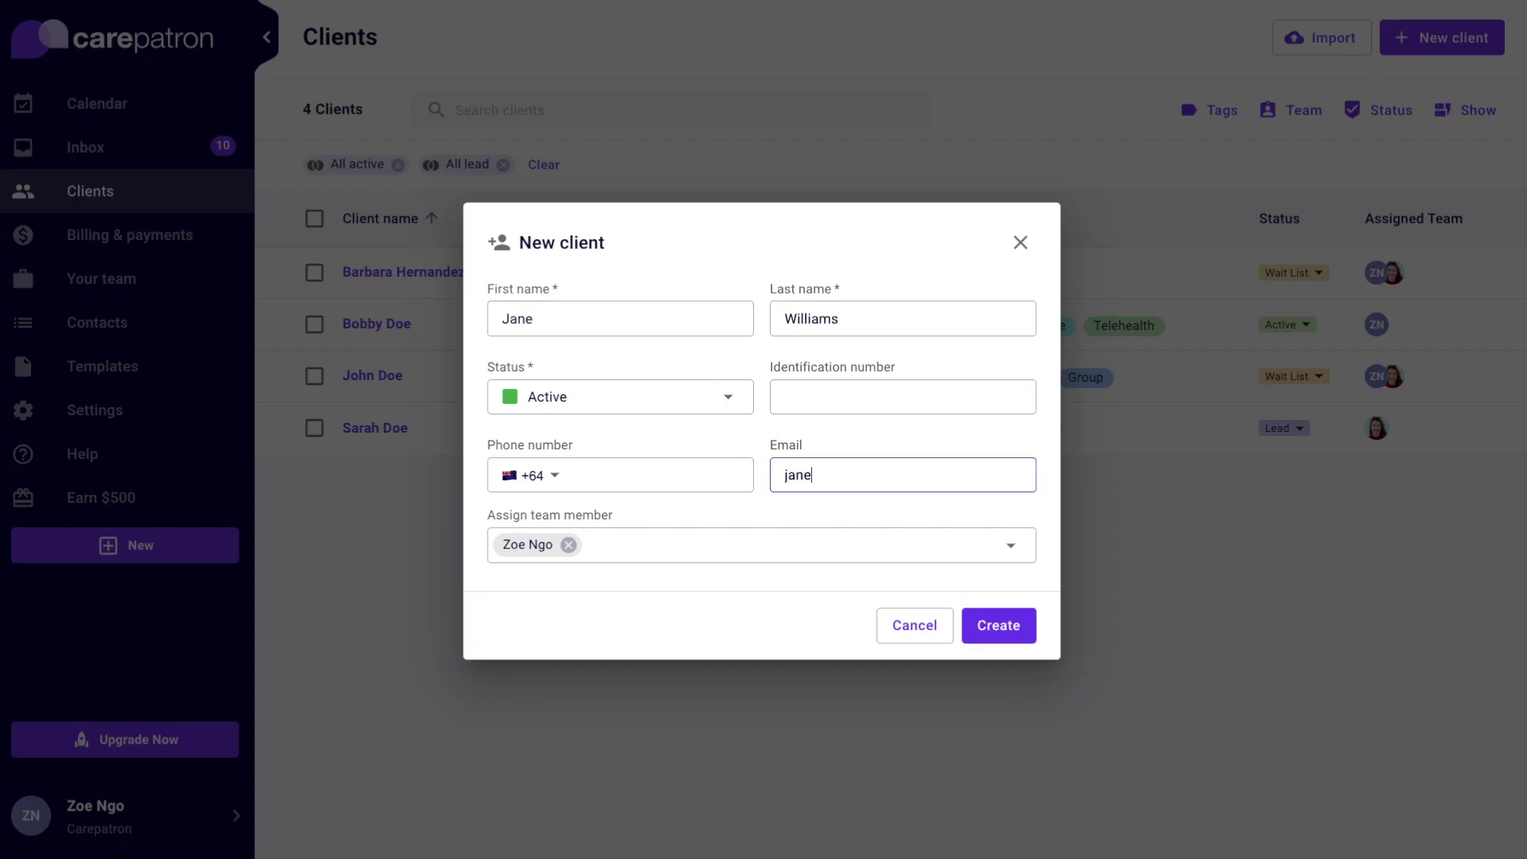
text(jane@example.com)
click(999, 625)
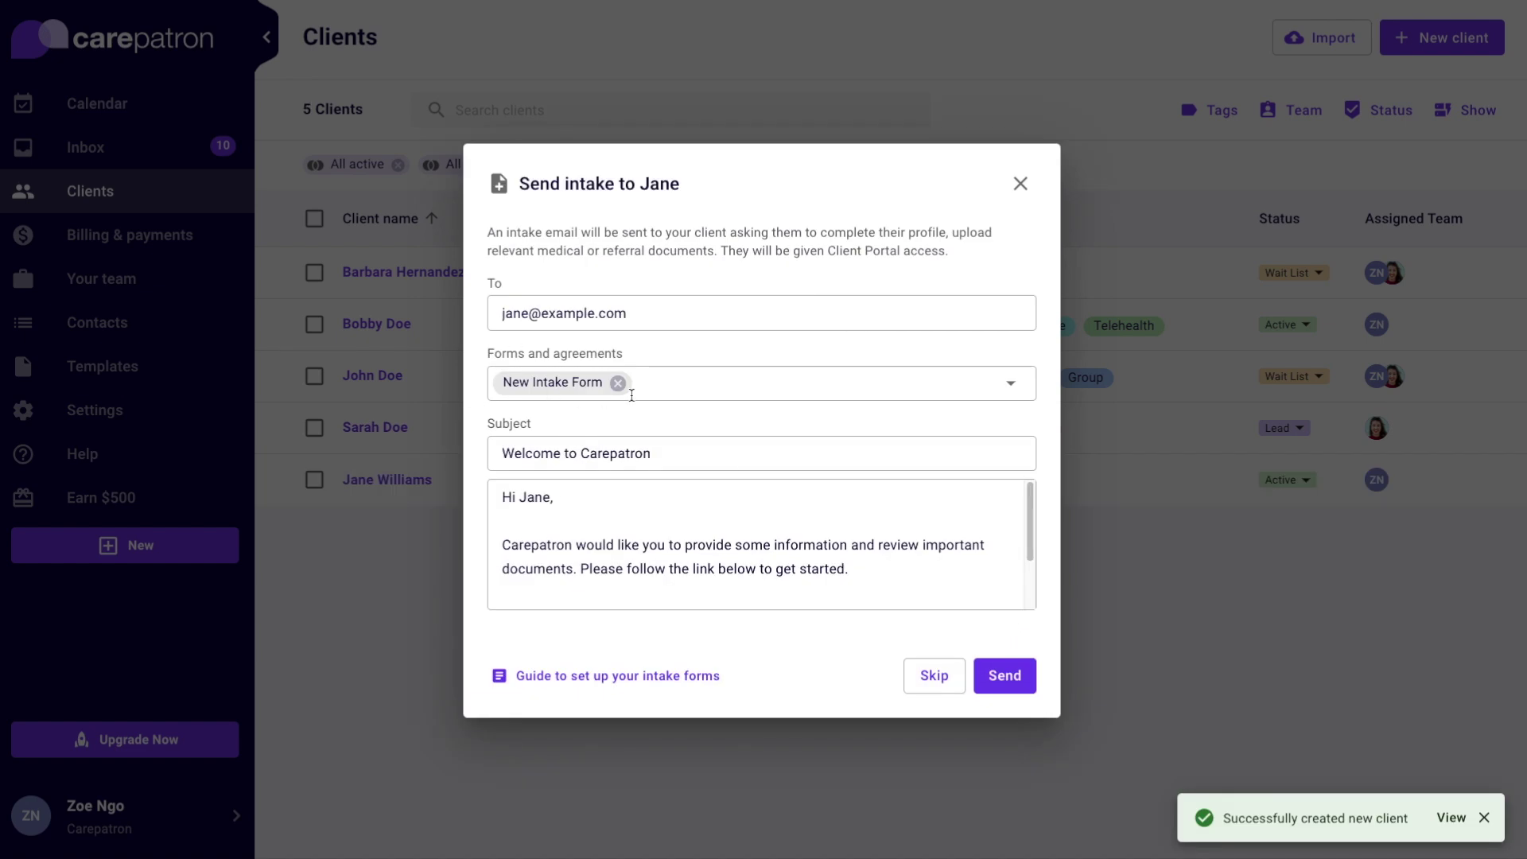
Step: Dismiss the send intake prompt and open the Community templates gallery
key(Escape)
mouse_move(1423, 380)
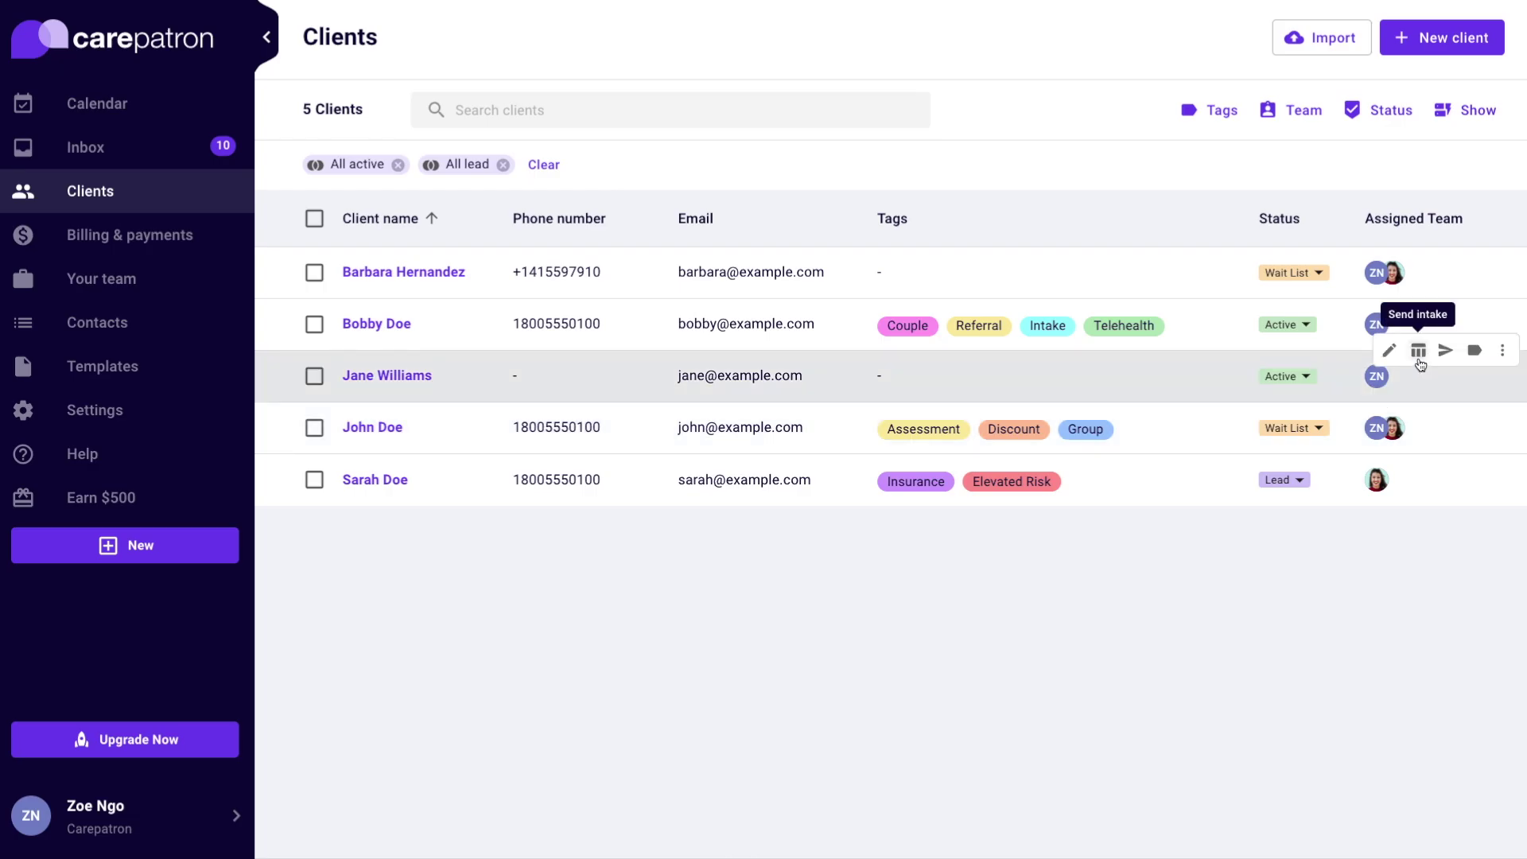
click(1420, 352)
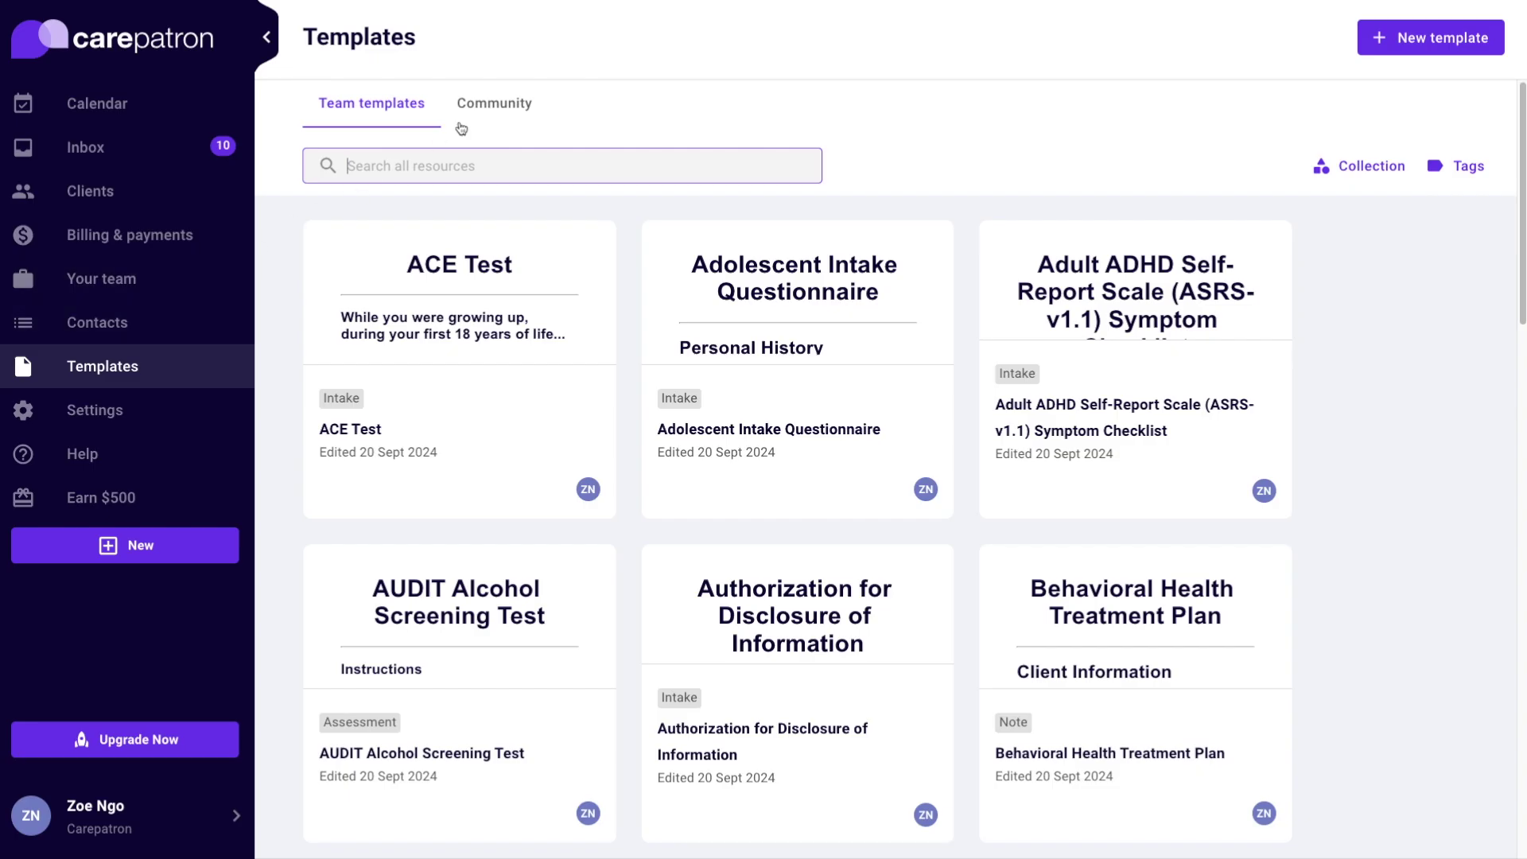
click(495, 106)
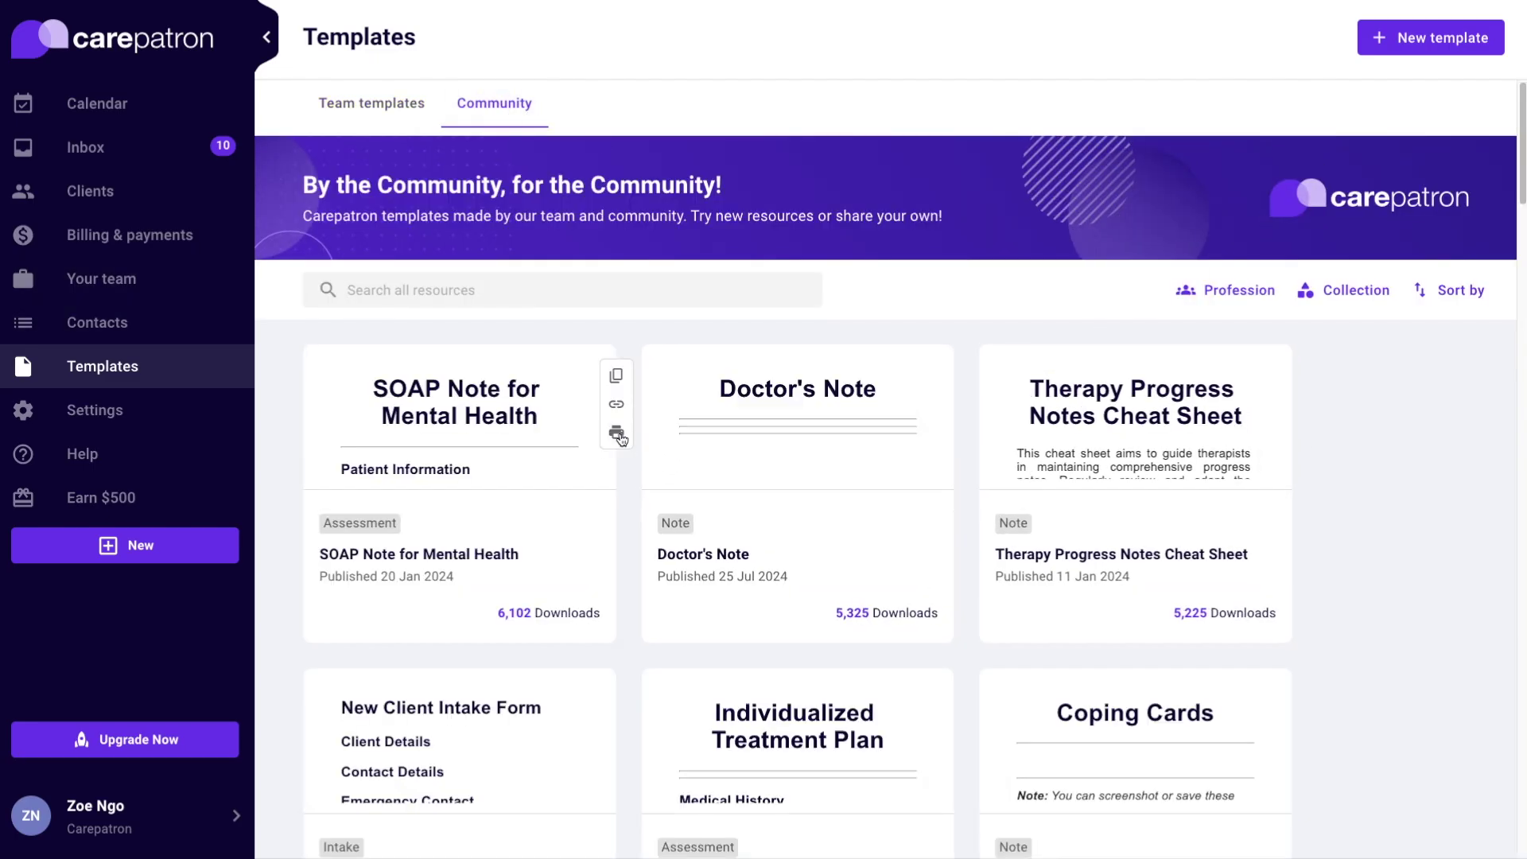
Step: Copy the SOAP Note for Mental Health into Team templates and close its editor
click(613, 382)
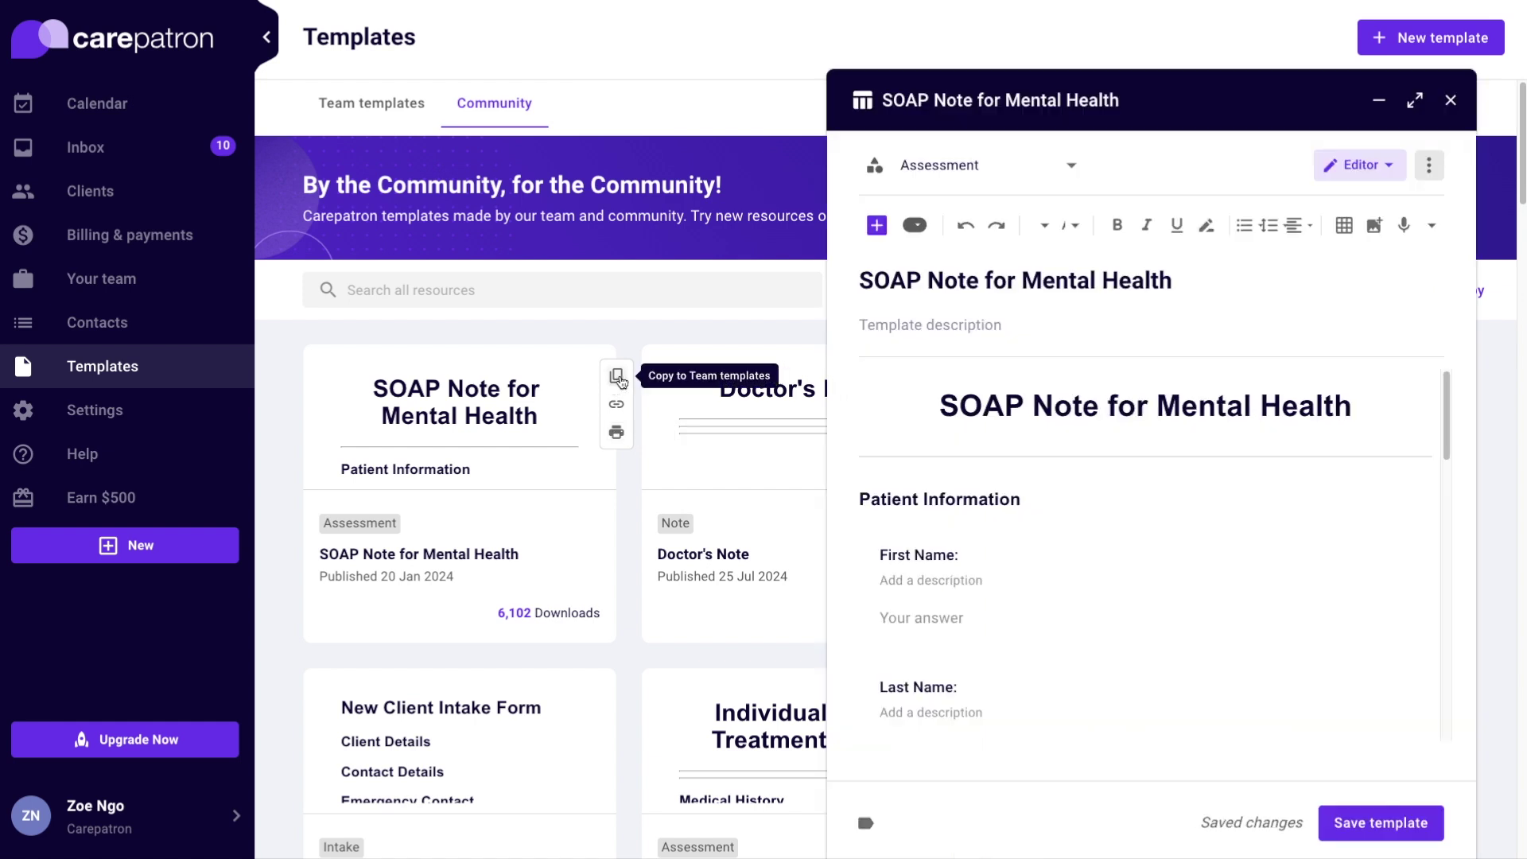
click(1448, 101)
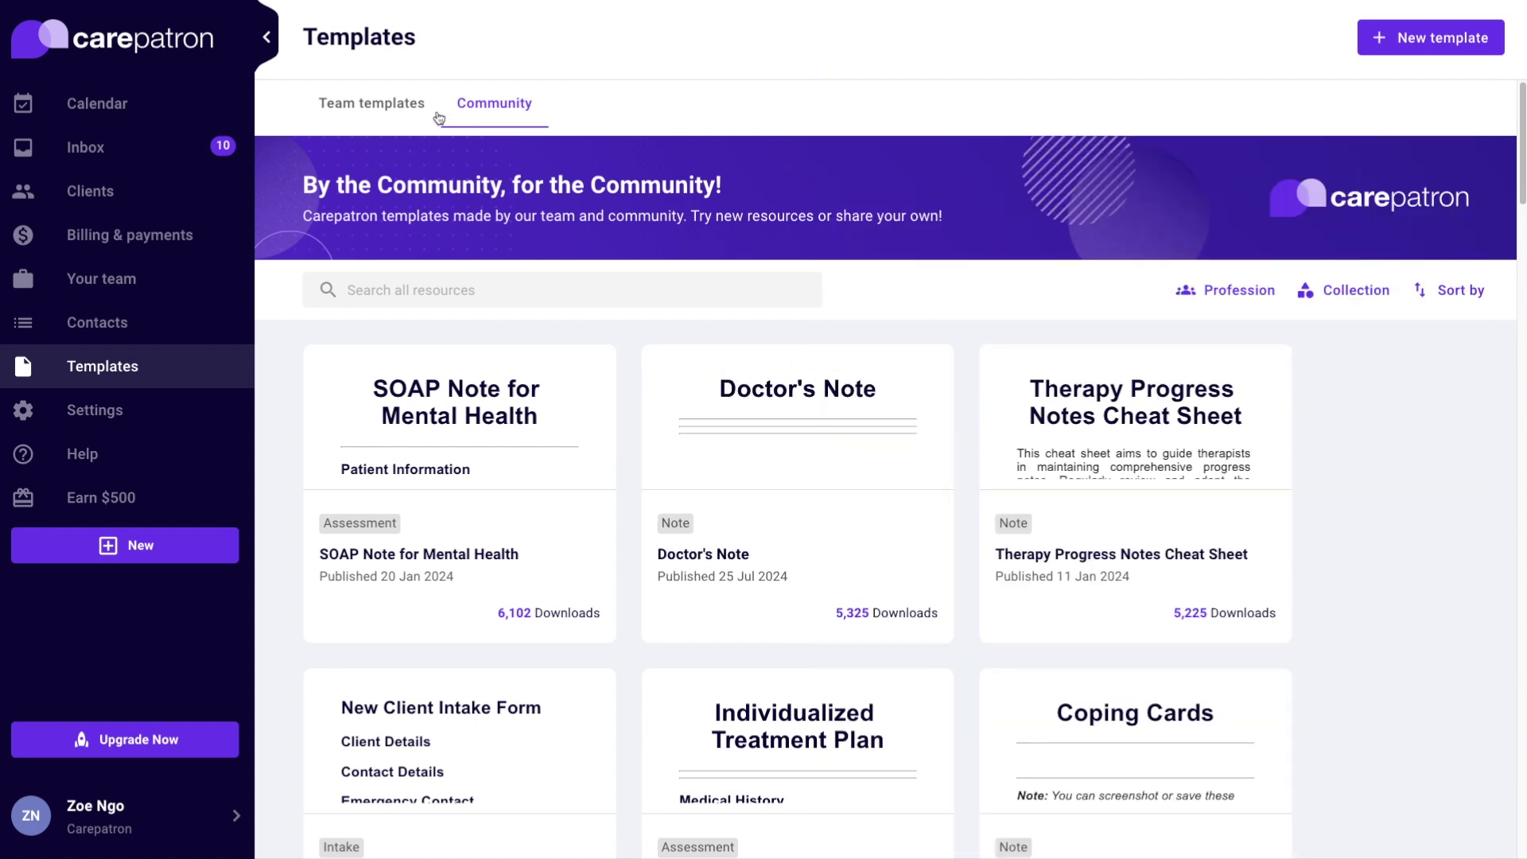
click(402, 104)
Step: Search team templates for 'SOAP note', then for 'New intake'
click(504, 164)
text(SOAP not)
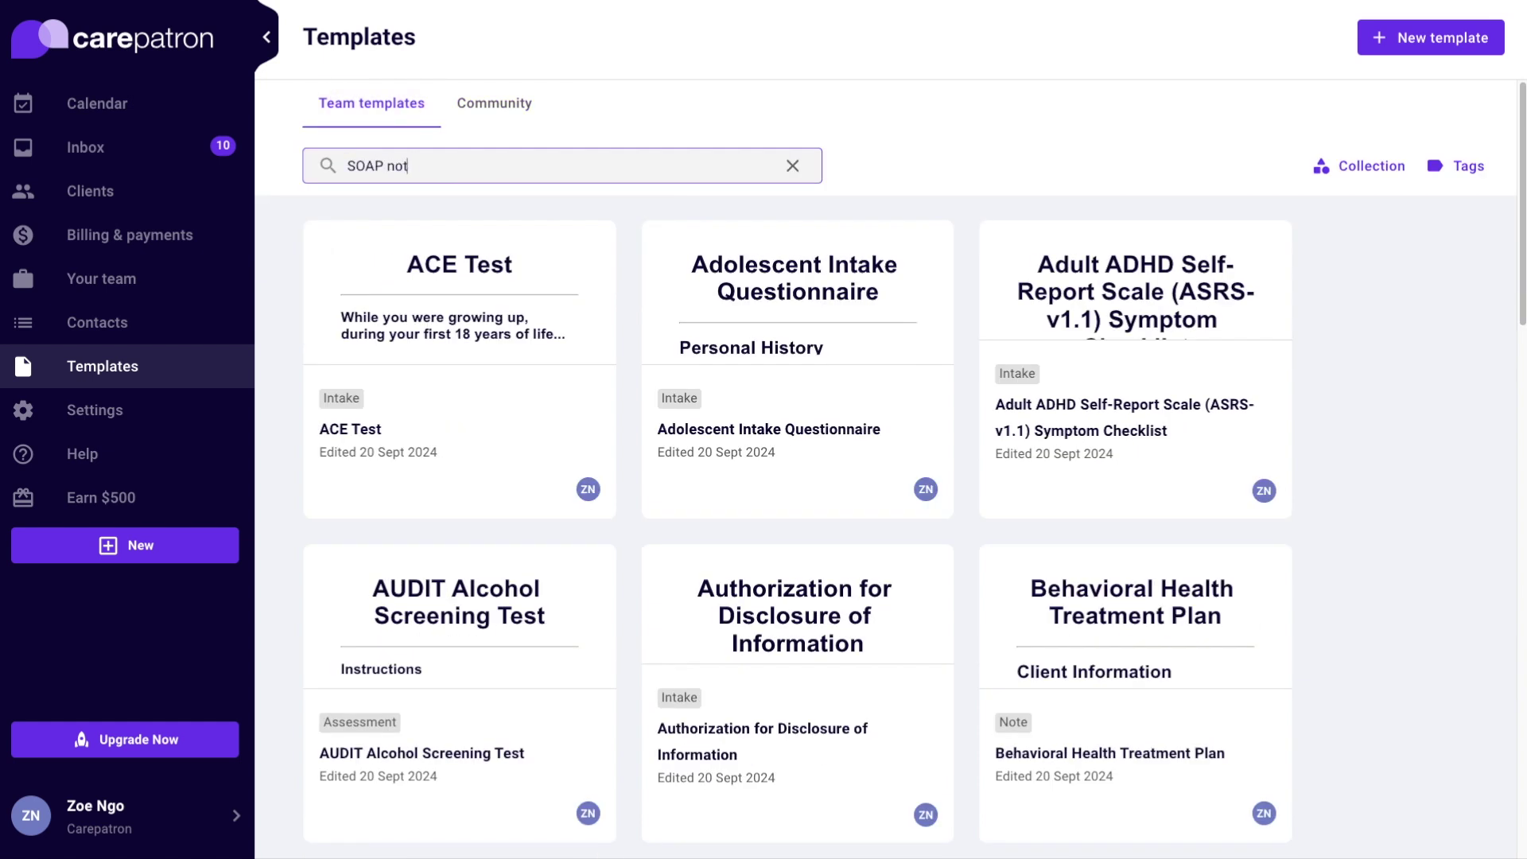
text(e)
key(ctrl+a)
text(New )
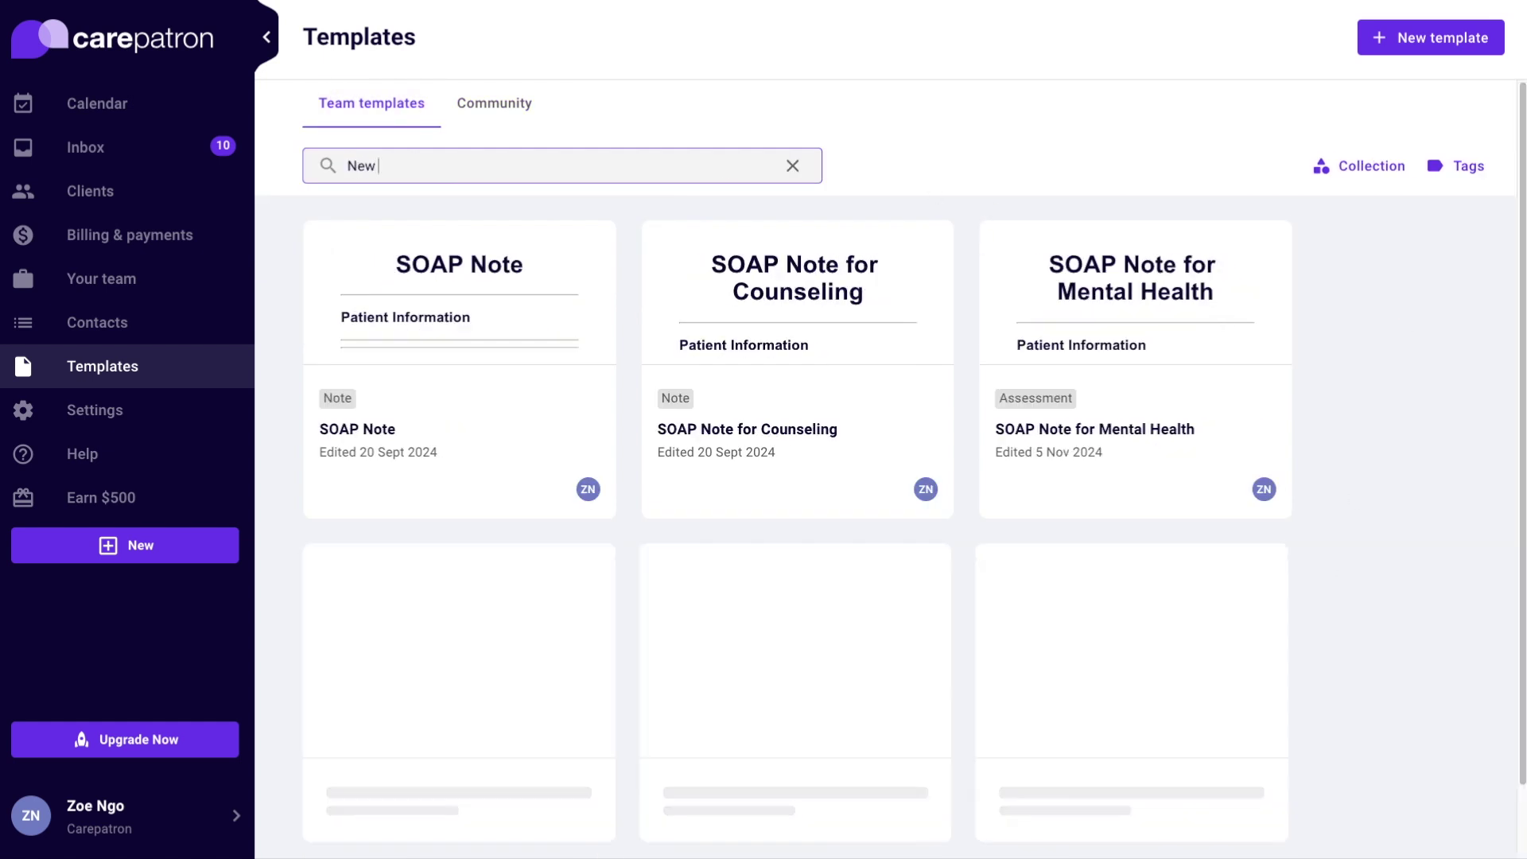
text(intake)
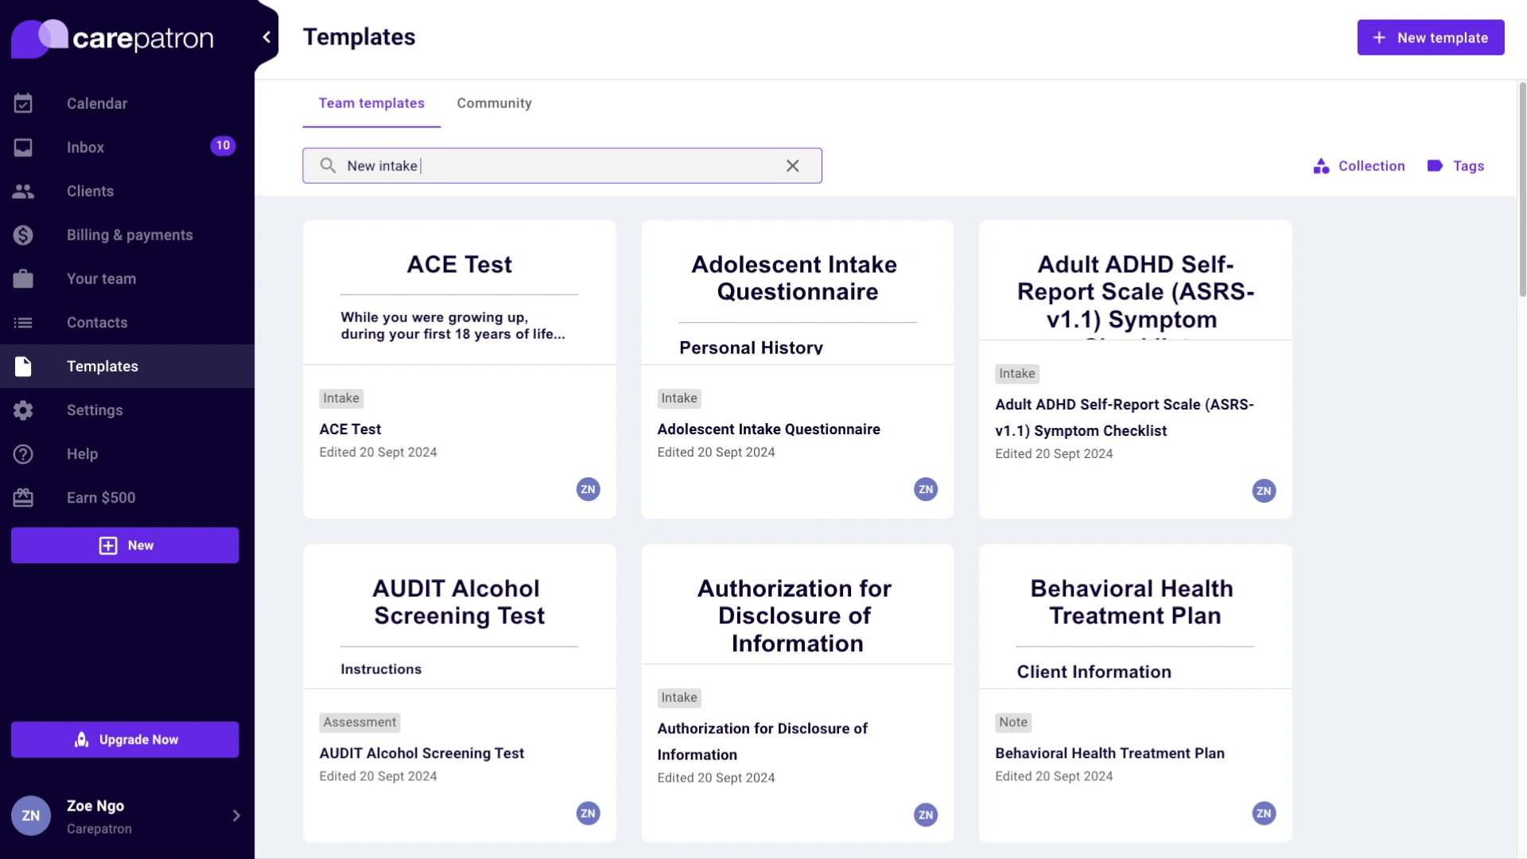
Step: Start a new note from the New Intake Form template for the existing client
click(791, 320)
click(457, 265)
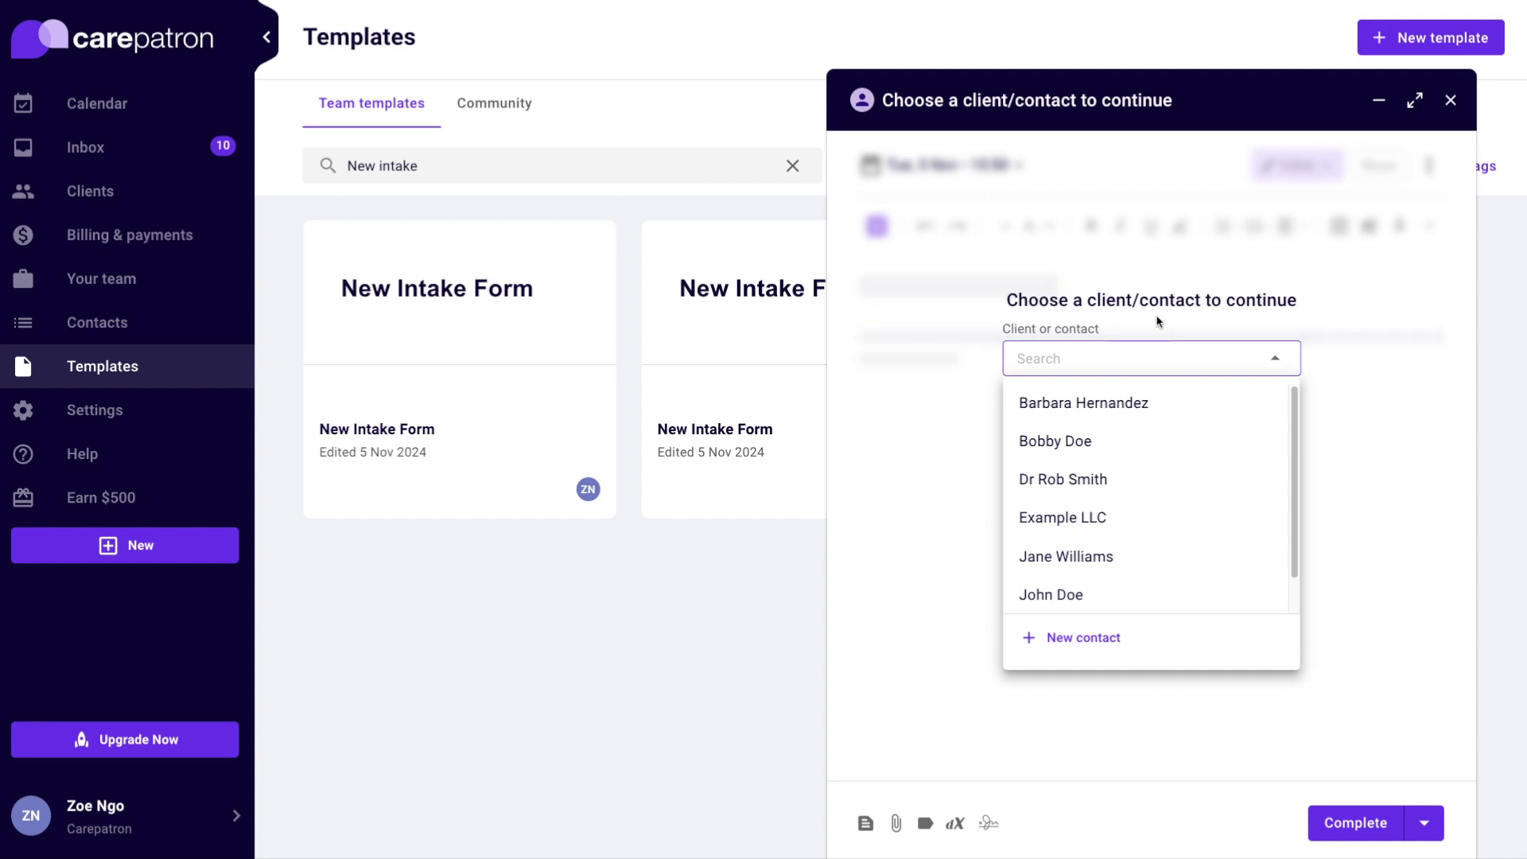
scroll(1194, 467, down, 1)
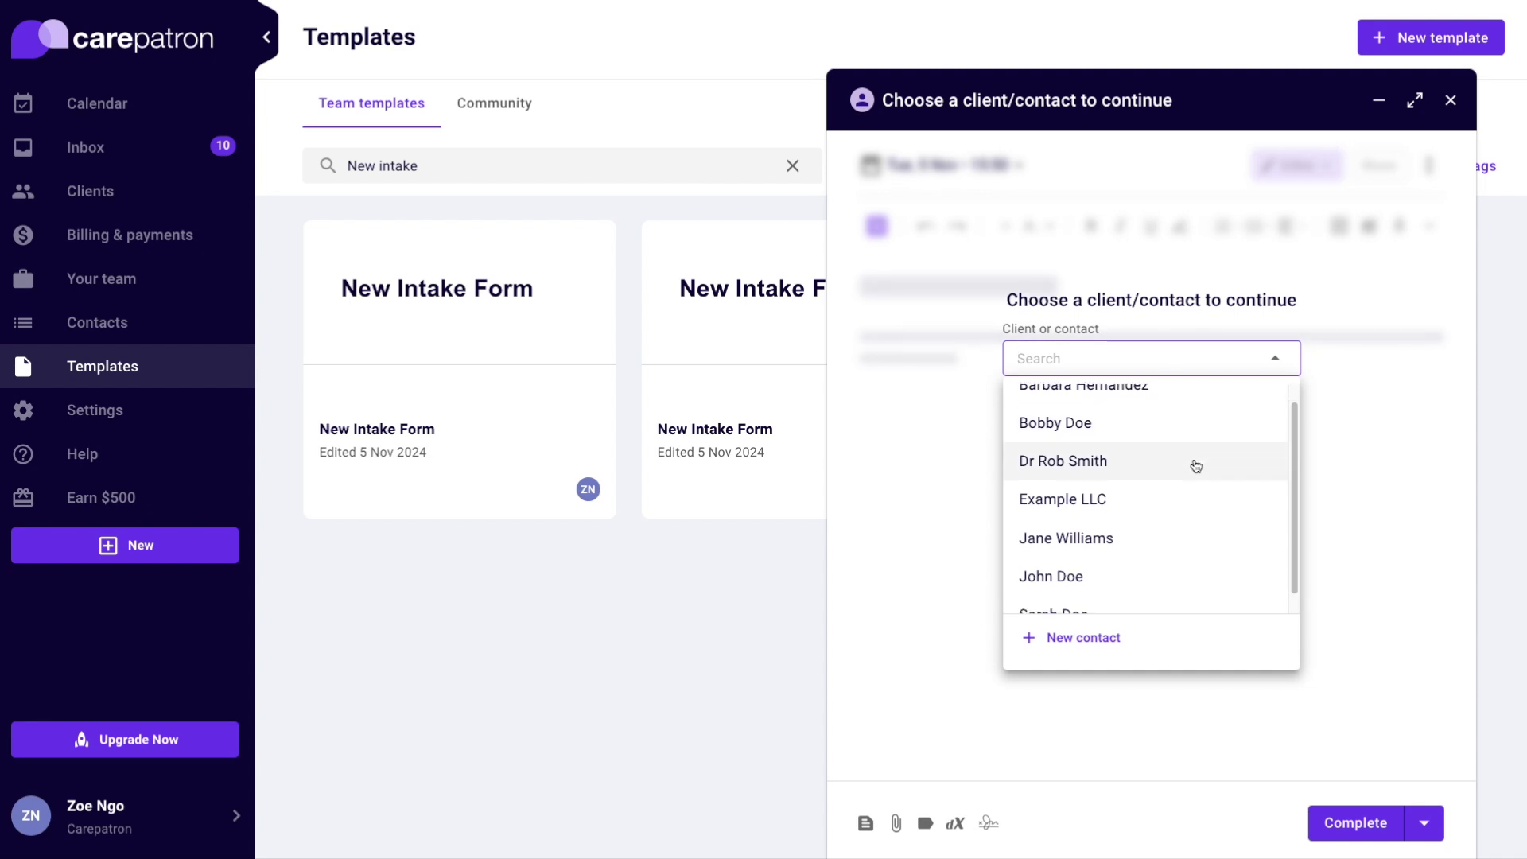
scroll(1195, 466, up, 1)
click(1197, 406)
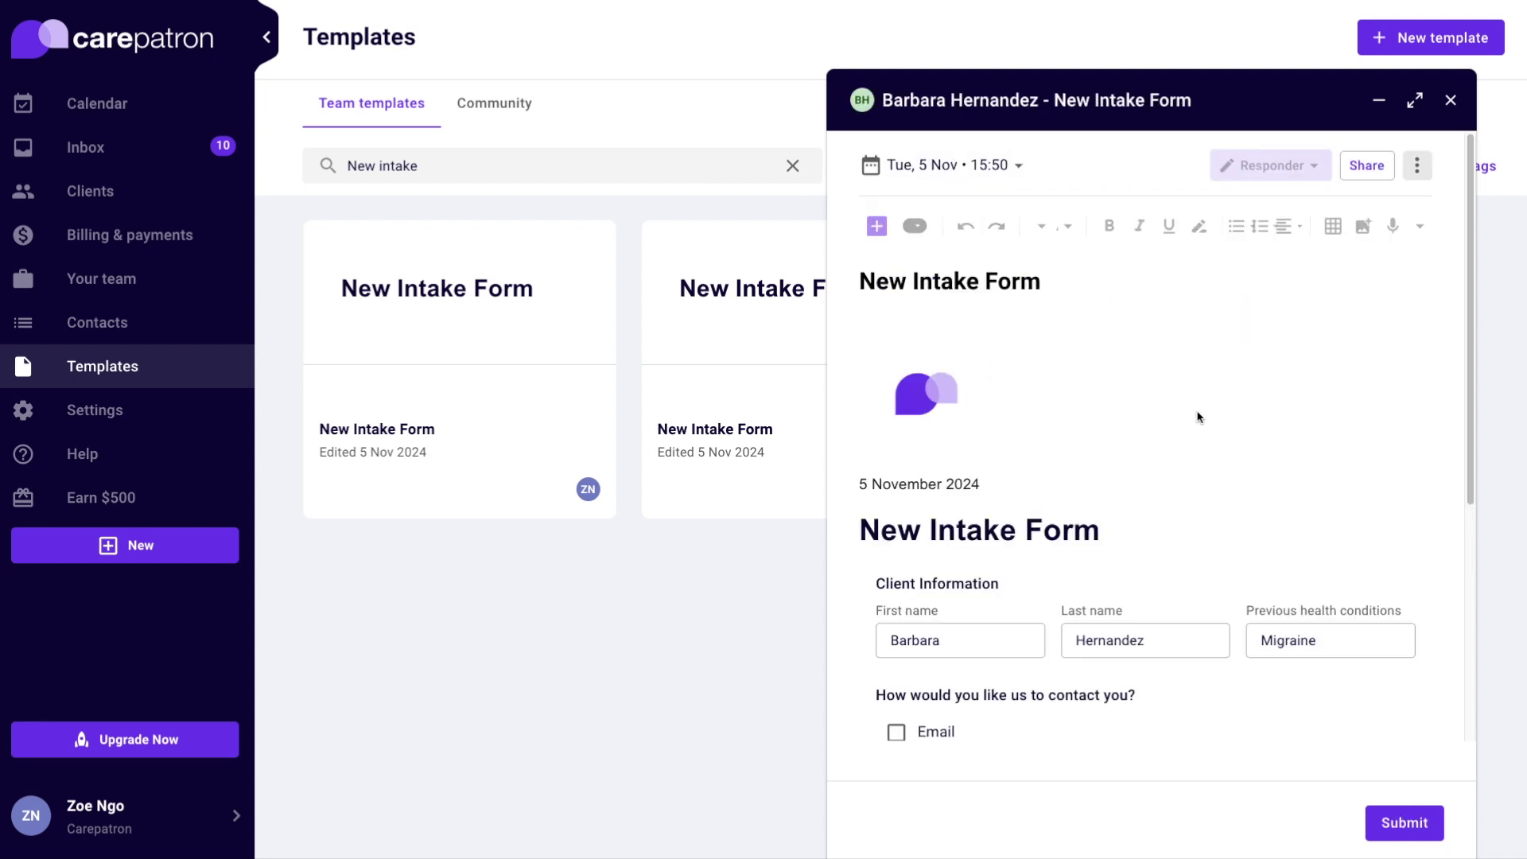
Step: Share the form with the client as Responder, then return to the Clients list
click(1365, 169)
click(866, 366)
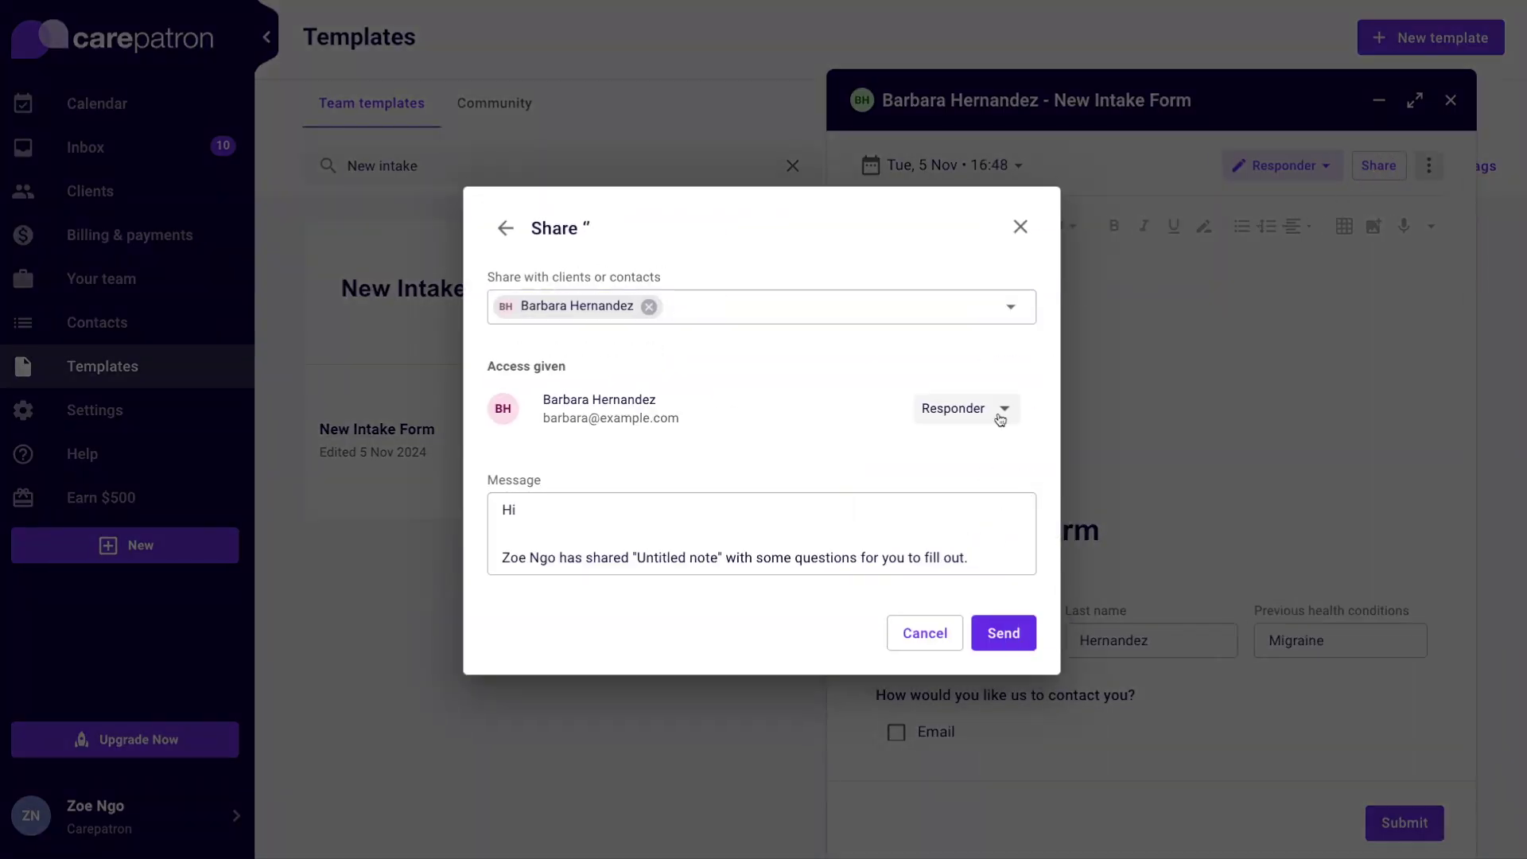
click(1002, 409)
click(999, 443)
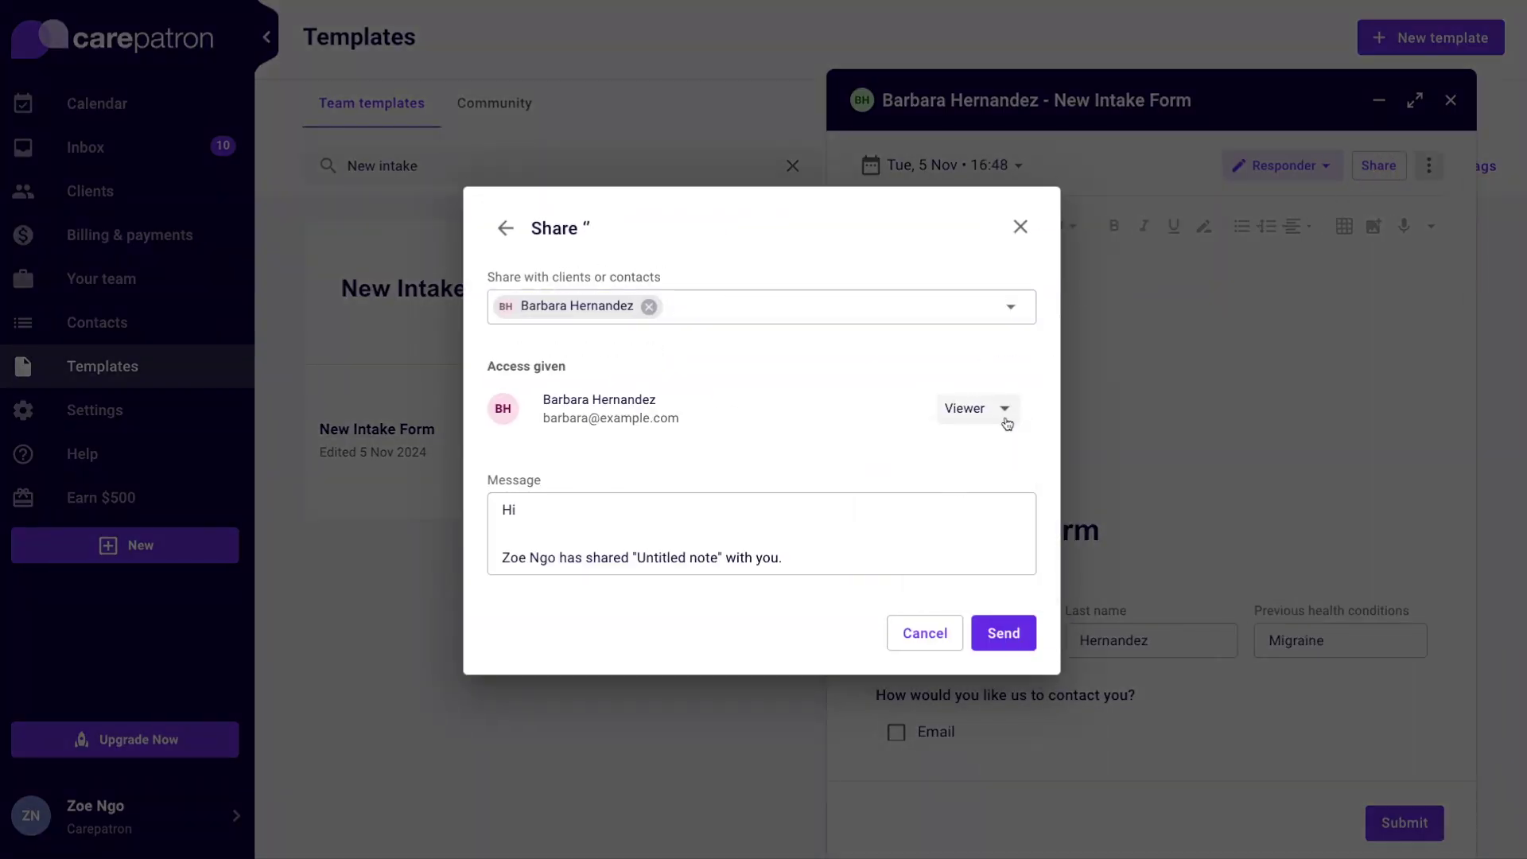
click(1005, 409)
click(989, 478)
click(1007, 420)
click(986, 517)
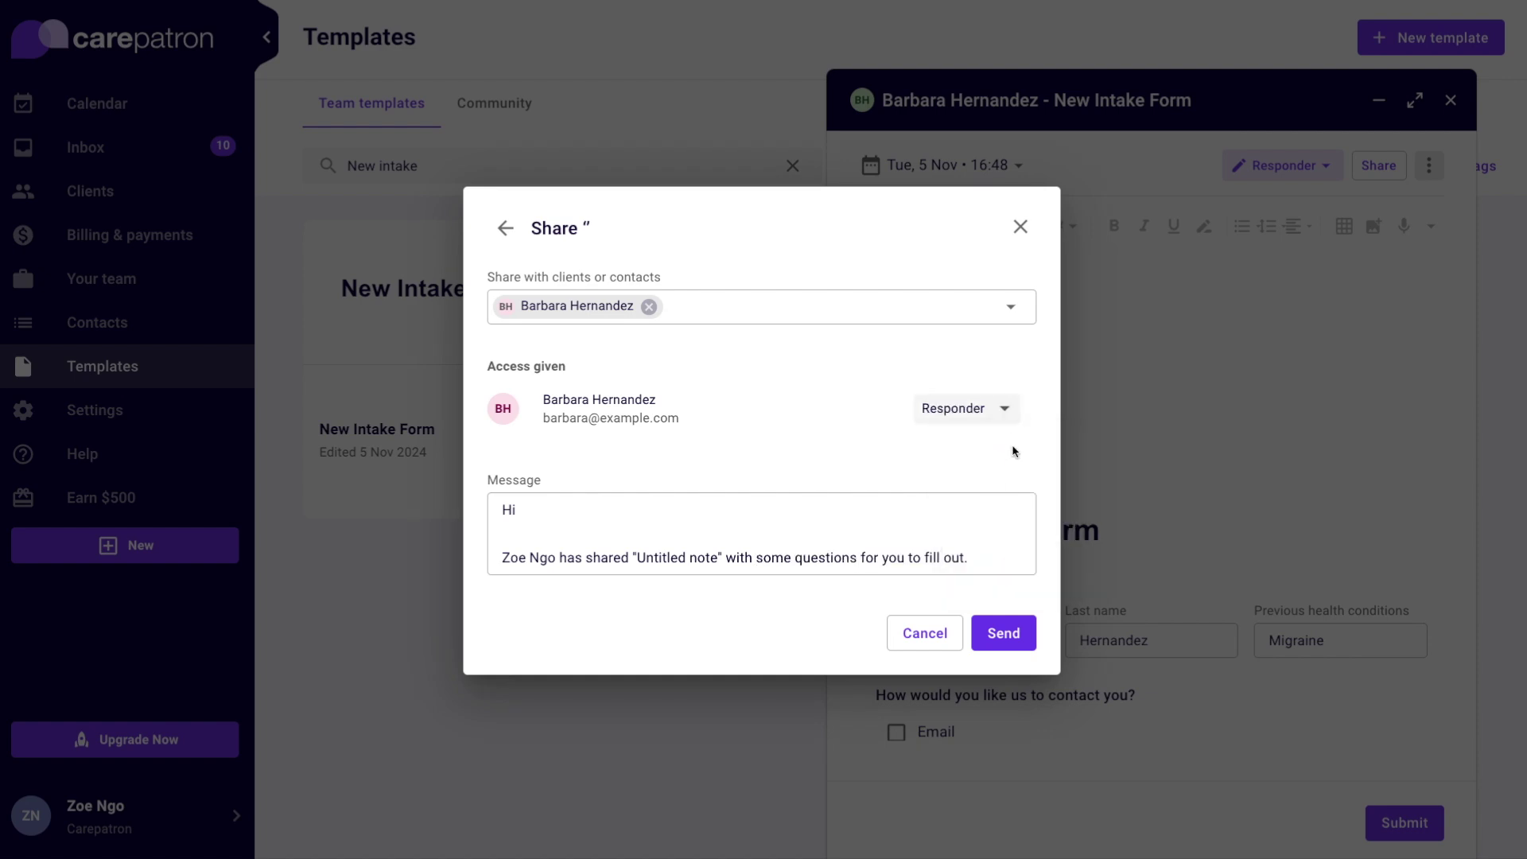
click(94, 204)
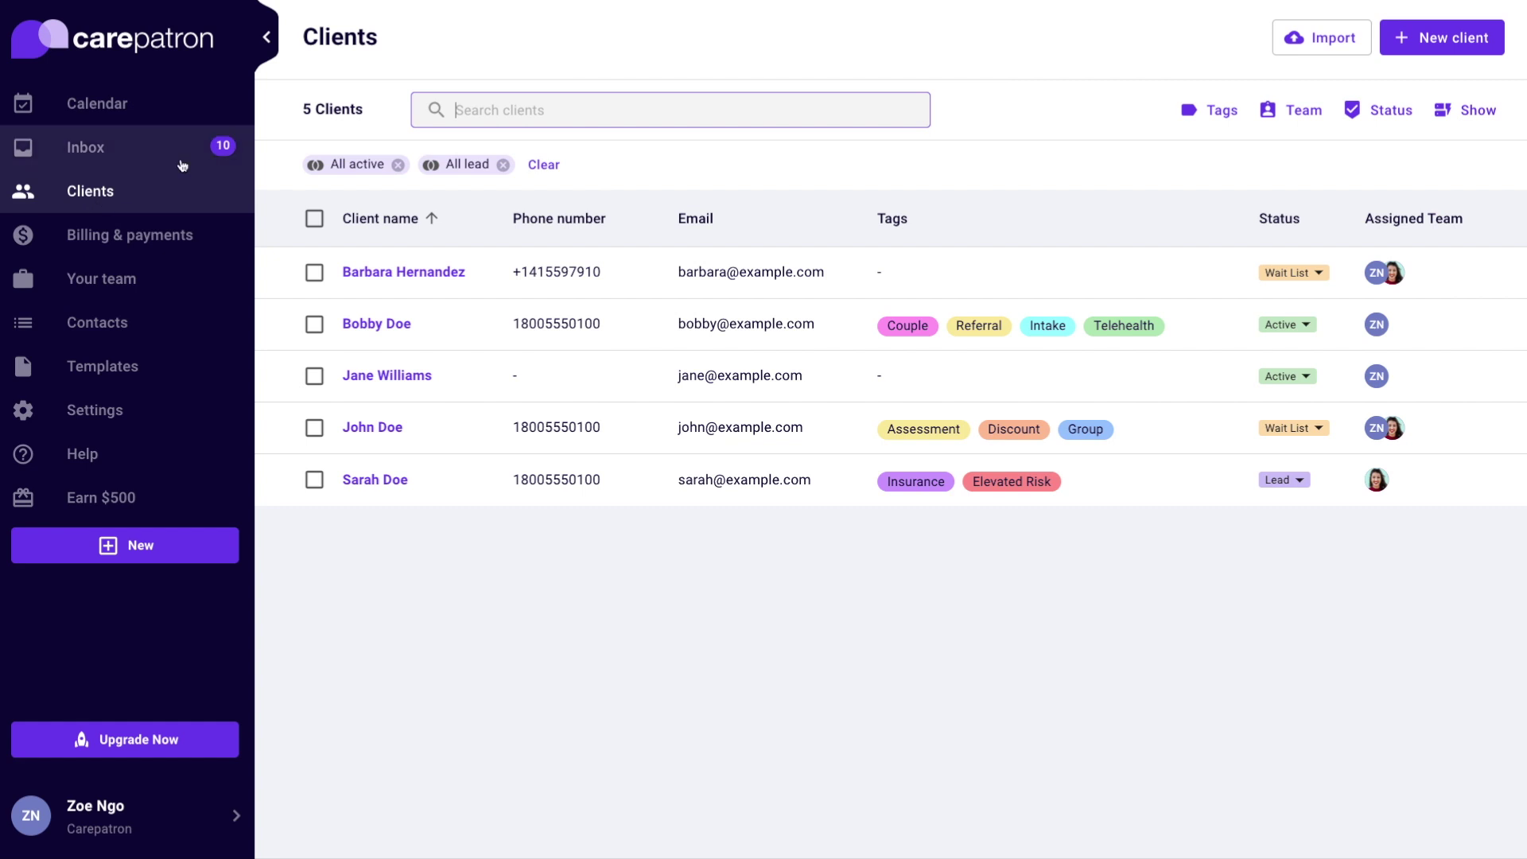
Step: Open the client's record and expand the New Intake Form note dated 5 November 2024
click(485, 269)
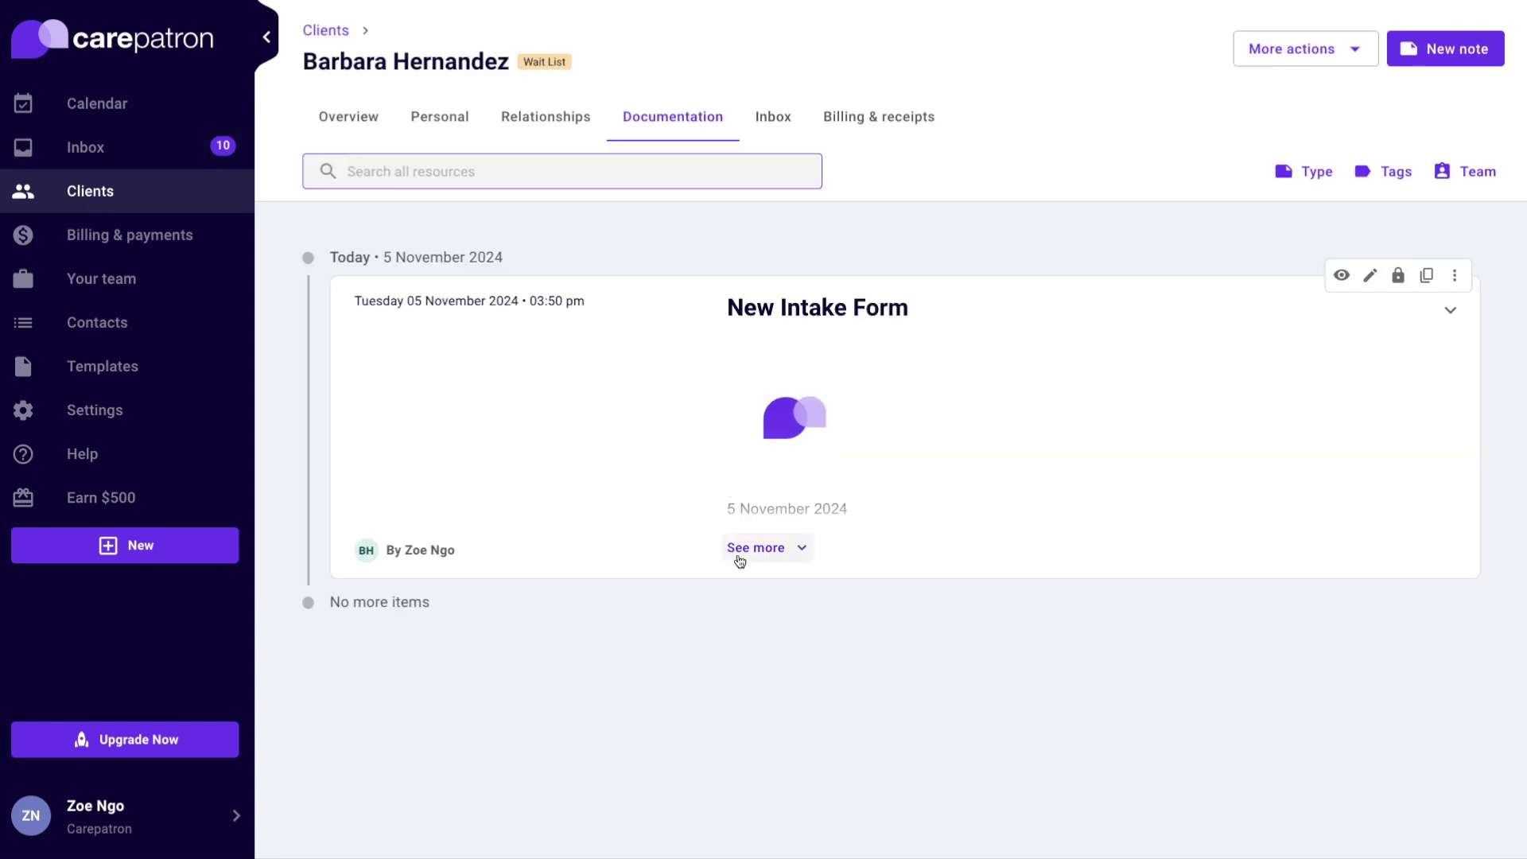
click(737, 551)
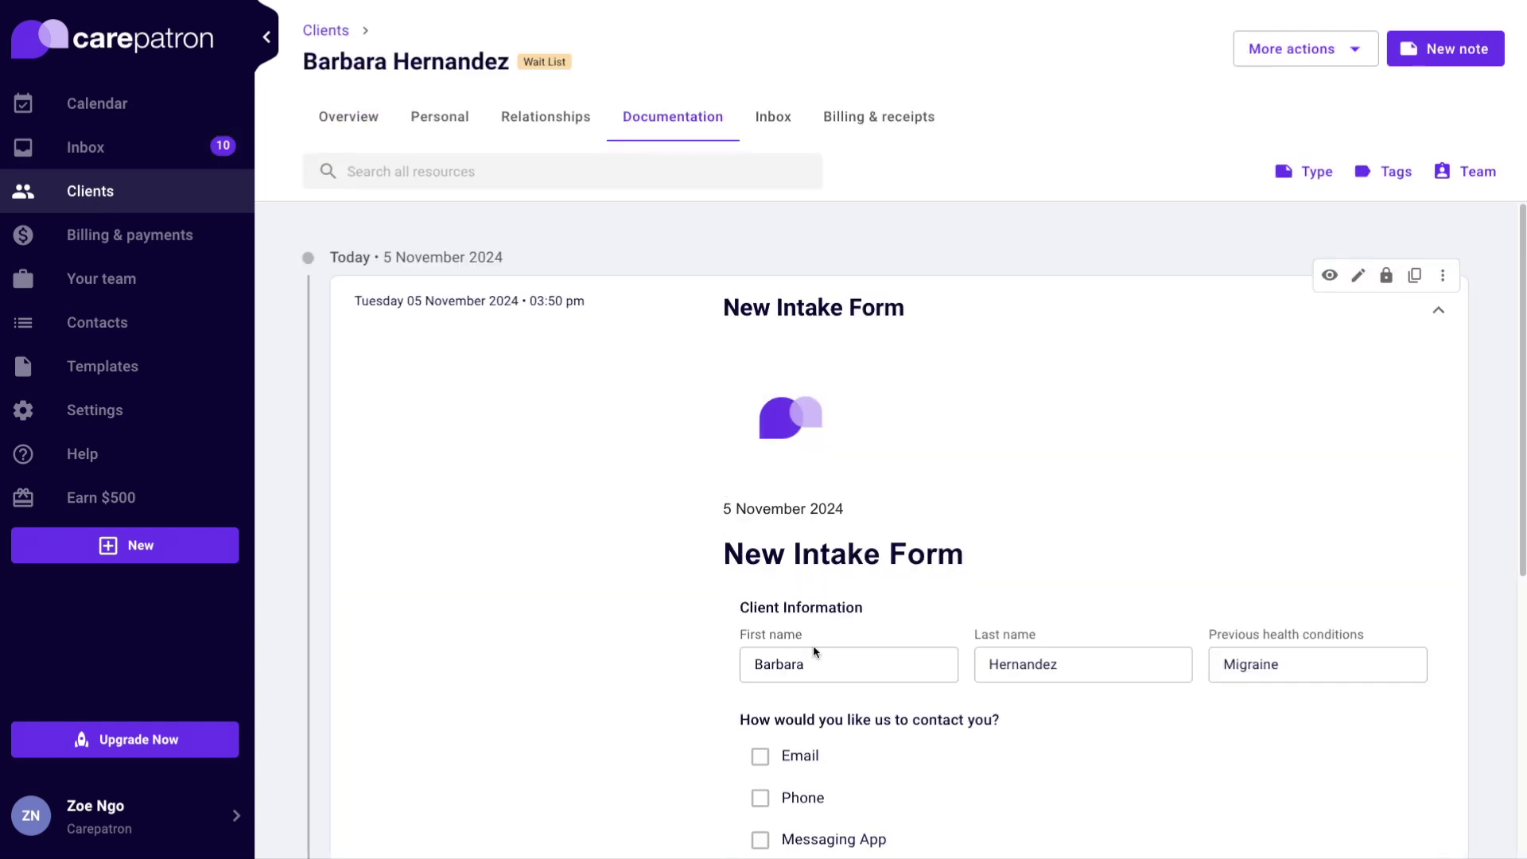